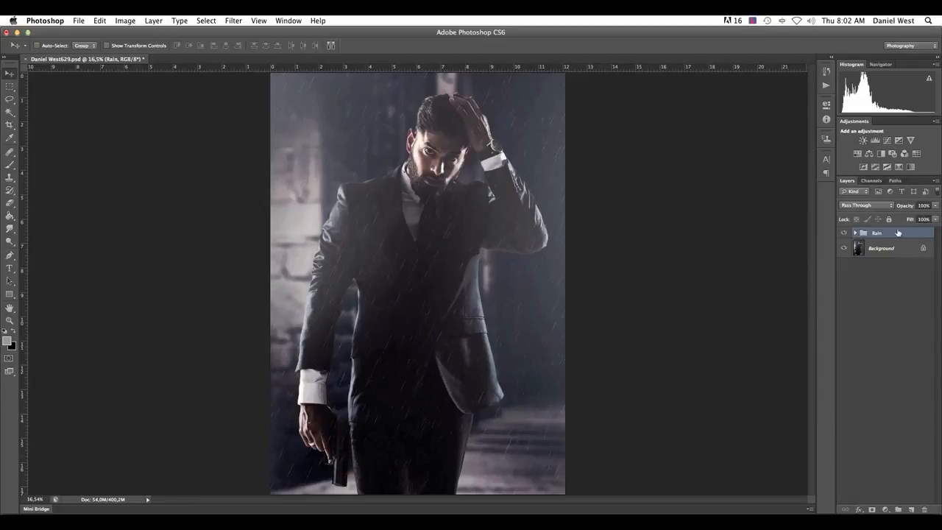
Hide the existing Rain group and create a new layer named Rain with no colour label and Normal mode
left_click(845, 233)
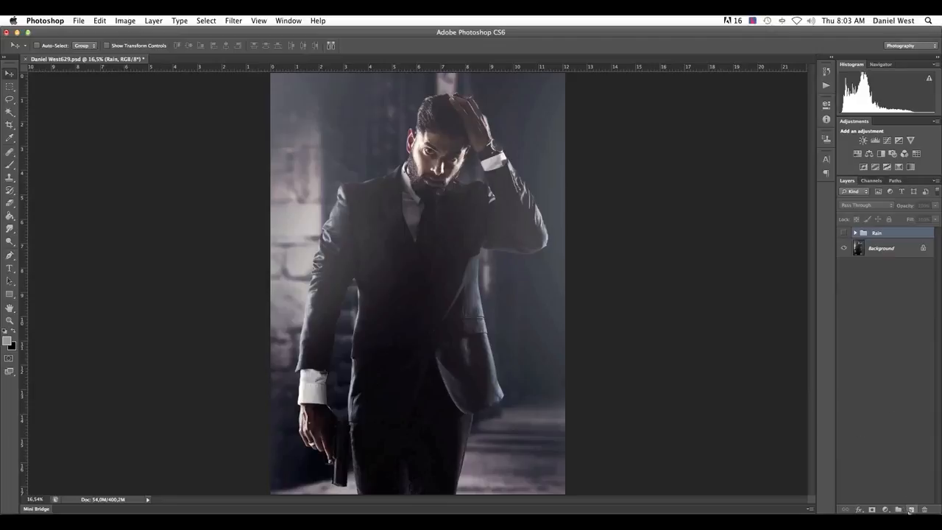
left_click(911, 509, "alt")
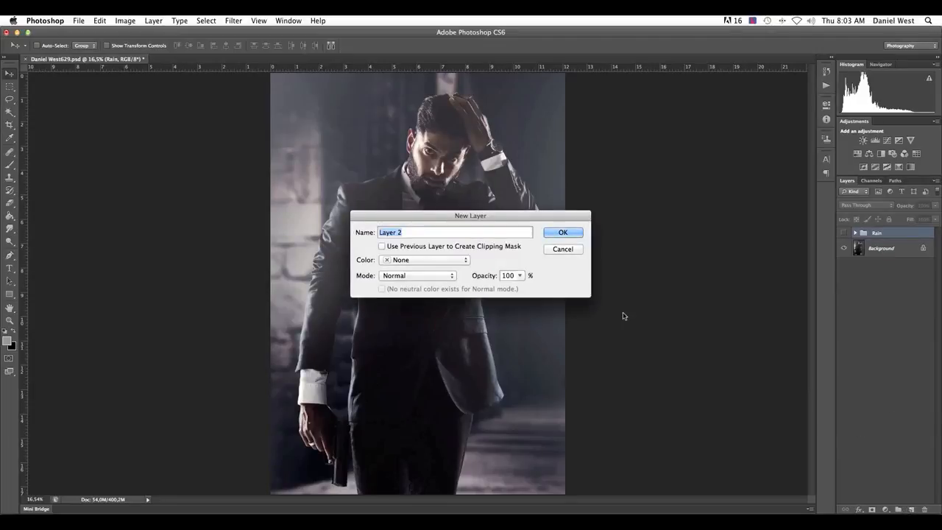
type("Rain")
left_click(420, 262)
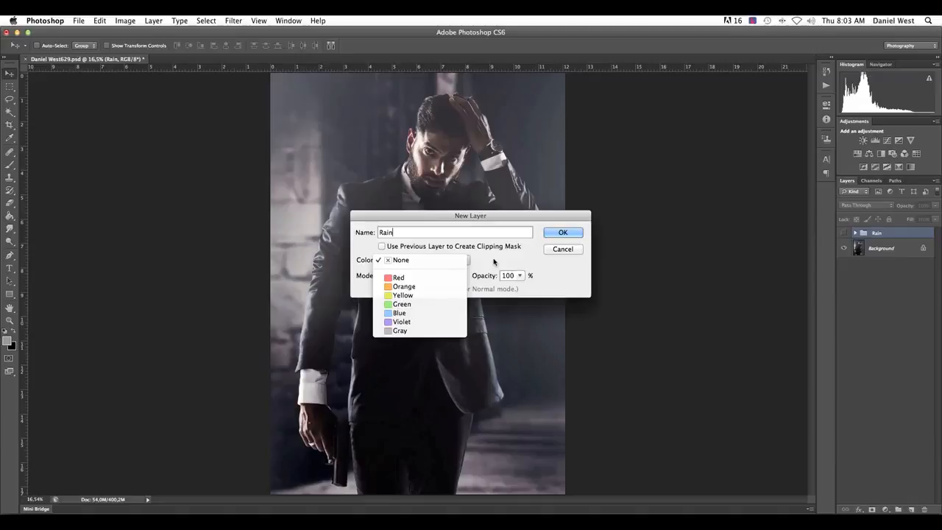
left_click(396, 261)
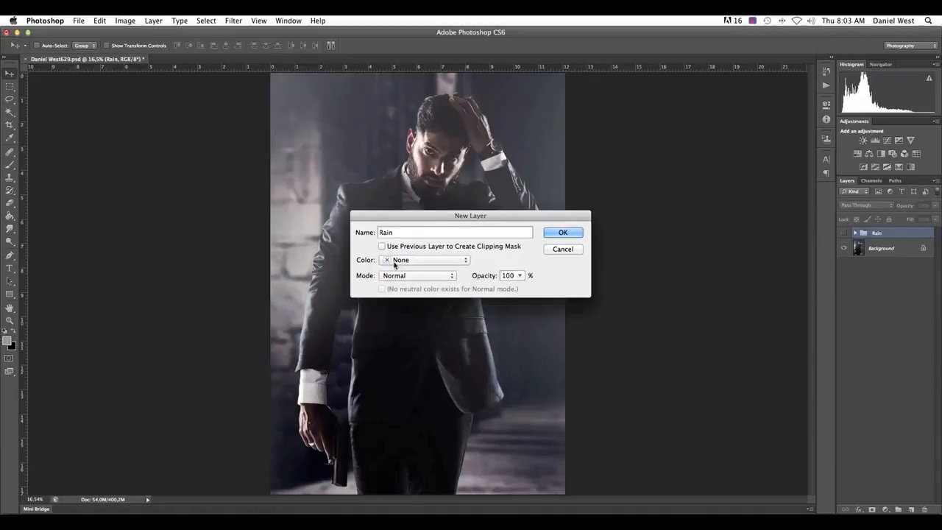
left_click(397, 277)
left_click(415, 275)
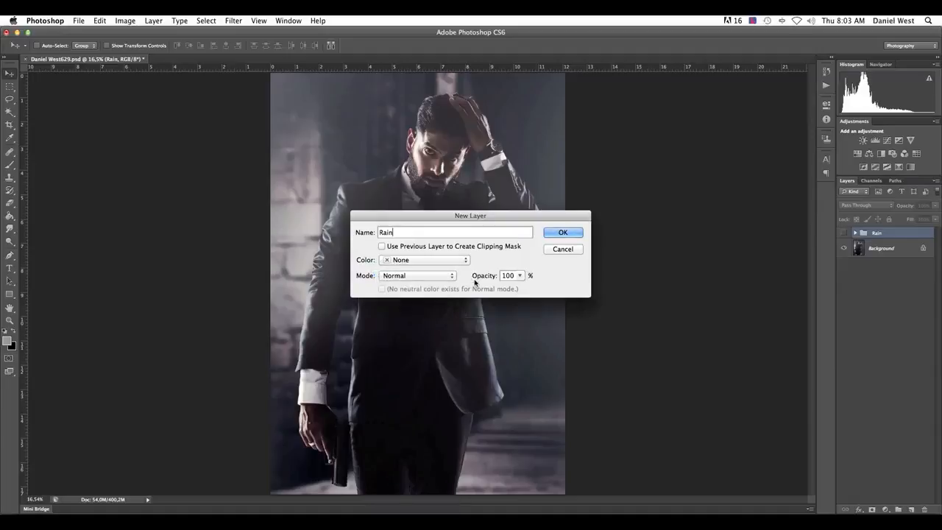
left_click(573, 234)
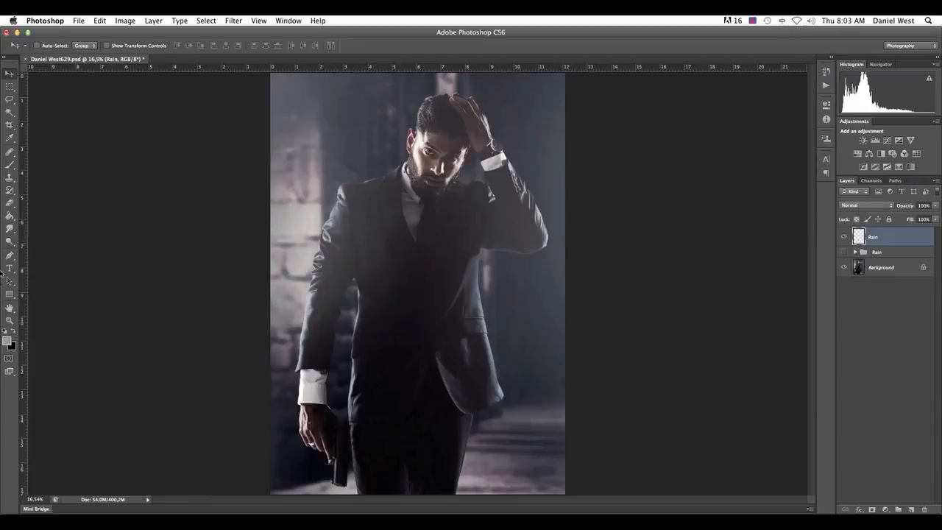
Set the foreground colour to 50% grey, hex 929496, with cyan, magenta and yellow at 0%
left_click(8, 340)
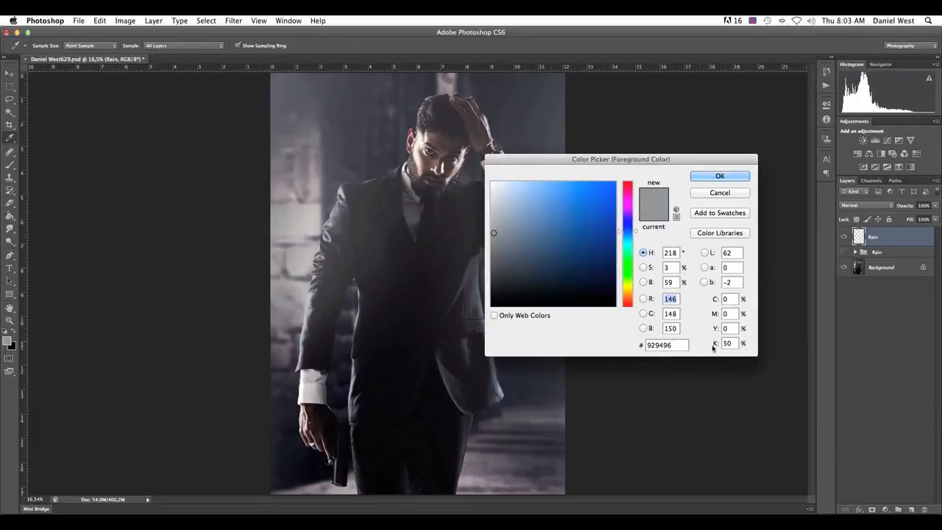
left_click_drag(735, 345, 681, 343)
left_click_drag(732, 298, 682, 300)
left_click_drag(733, 328, 707, 346)
left_click_drag(685, 345, 599, 346)
left_click(721, 179)
Fill the new Rain layer with the grey foreground colour using the Paint Bucket tool
key("v")
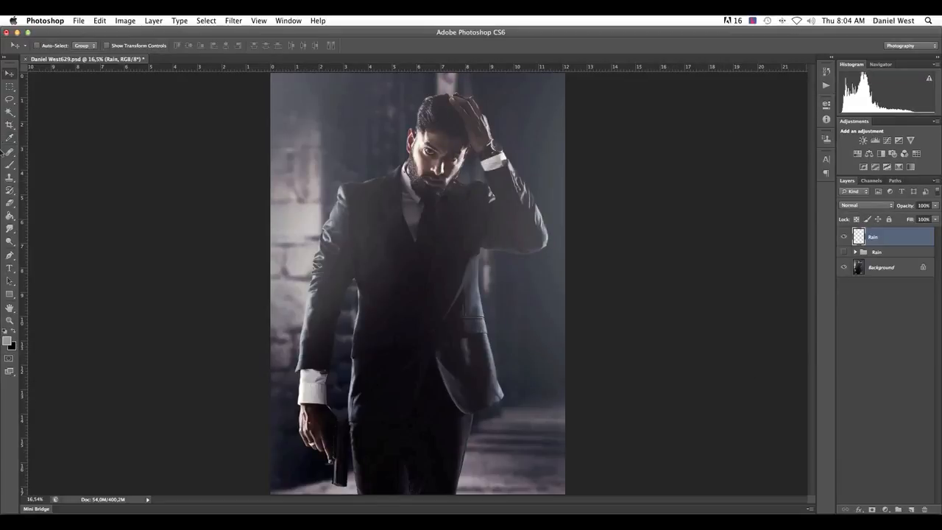
left_click(9, 216)
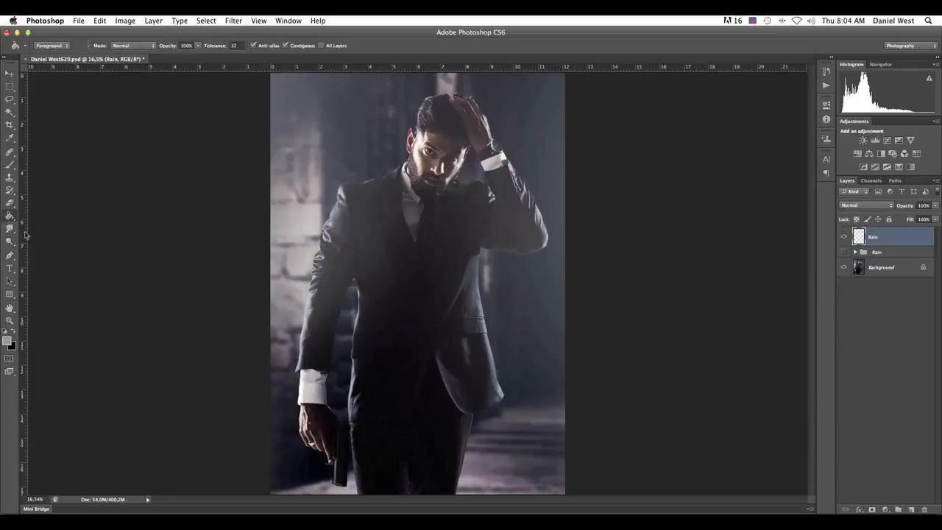
left_click(471, 185)
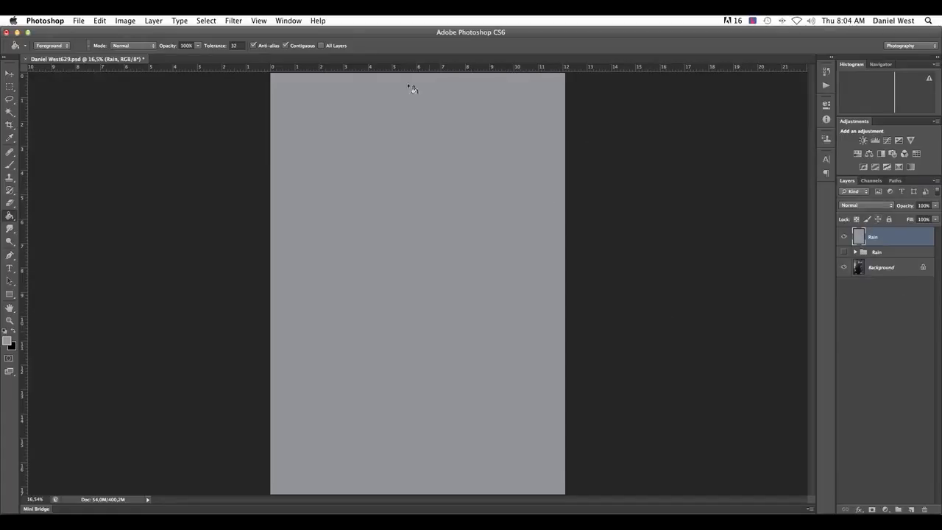
Start the Add Noise filter on the Rain layer with Gaussian distribution and an amount of 129.48%
left_click(234, 21)
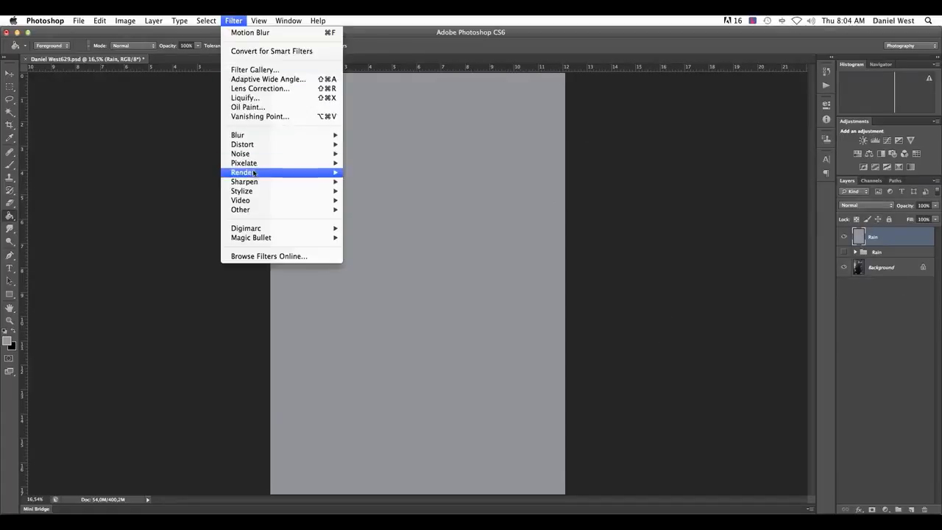
mouse_move(309, 153)
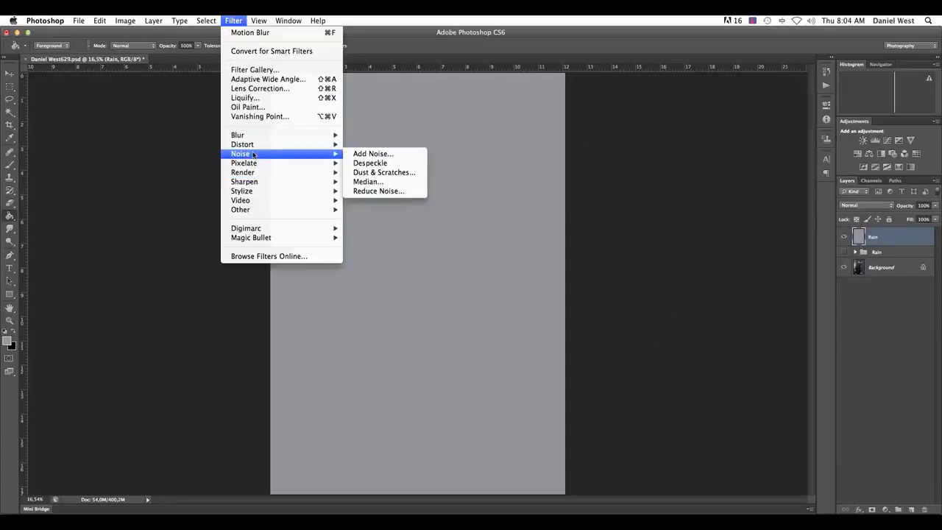
left_click(380, 154)
left_click_drag(426, 304, 398, 301)
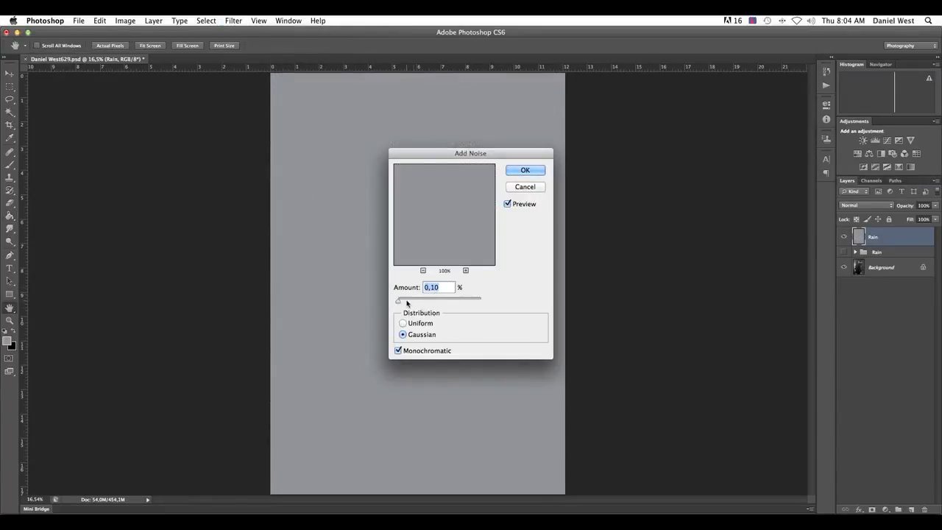
mouse_move(401, 300)
left_mouse_down()
mouse_move(412, 302)
mouse_move(395, 301)
left_mouse_up()
left_click(404, 324)
left_click(403, 335)
left_click_drag(405, 302, 425, 302)
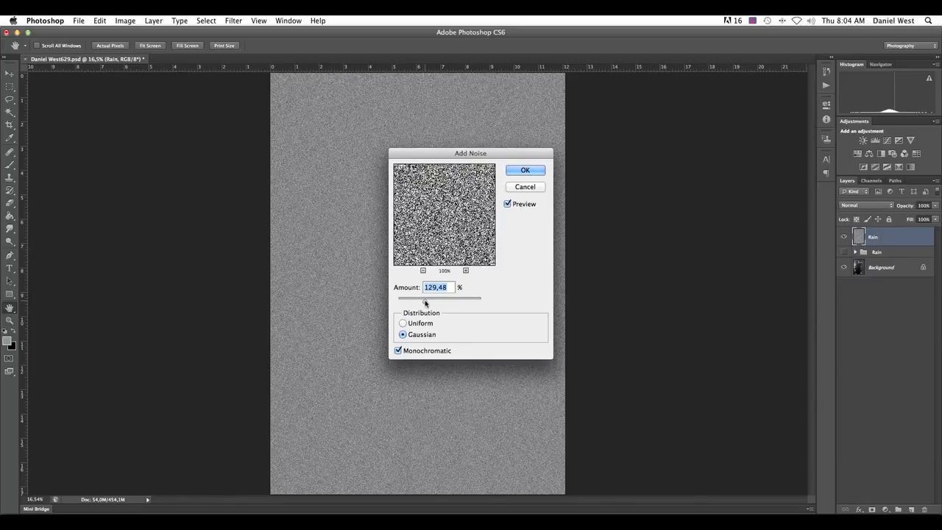
Compare Uniform with Gaussian noise, set the amount to 178.88% Gaussian with Monochromatic on, and apply the filter
left_click(417, 326)
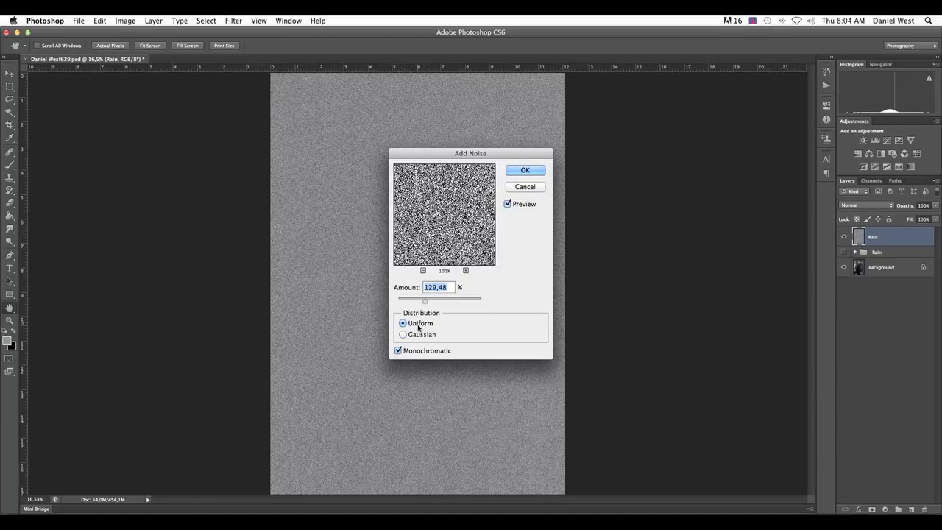
left_click(415, 335)
left_click_drag(426, 301, 433, 304)
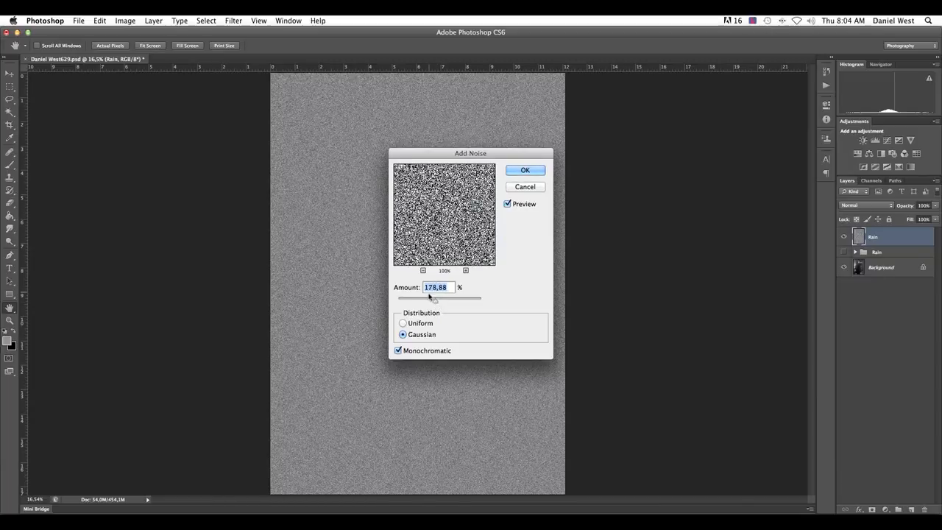
left_click(398, 351)
left_click(398, 351)
left_click(525, 170)
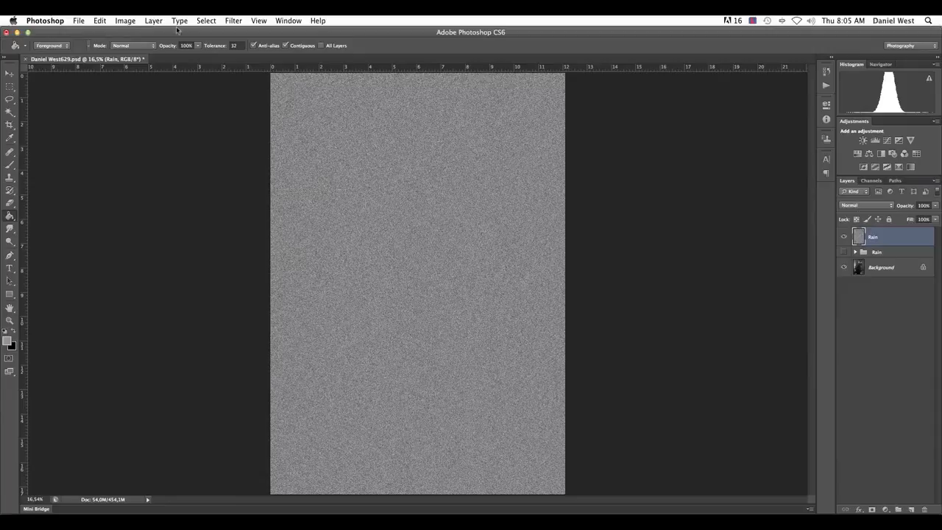
Start a Motion Blur on the noisy Rain layer and try angles of 45, 90, 0 and 55 degrees
left_click(225, 22)
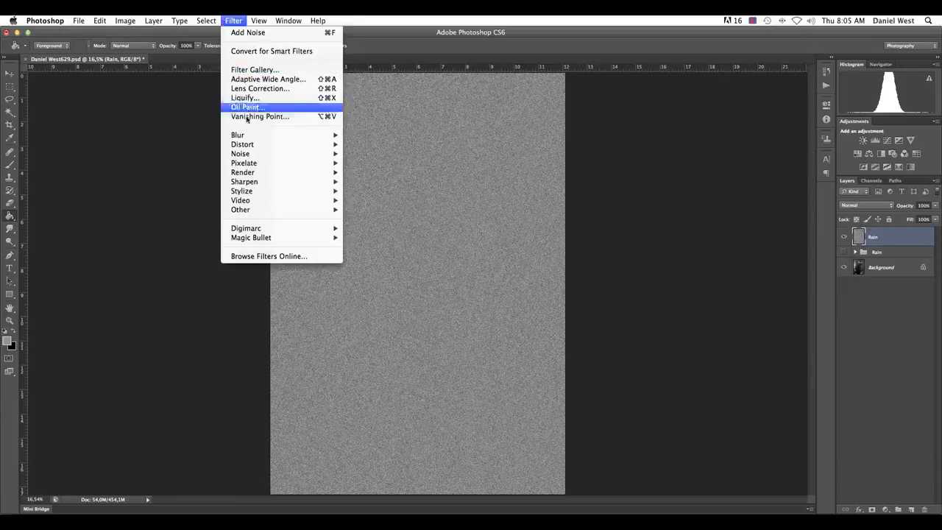
mouse_move(243, 136)
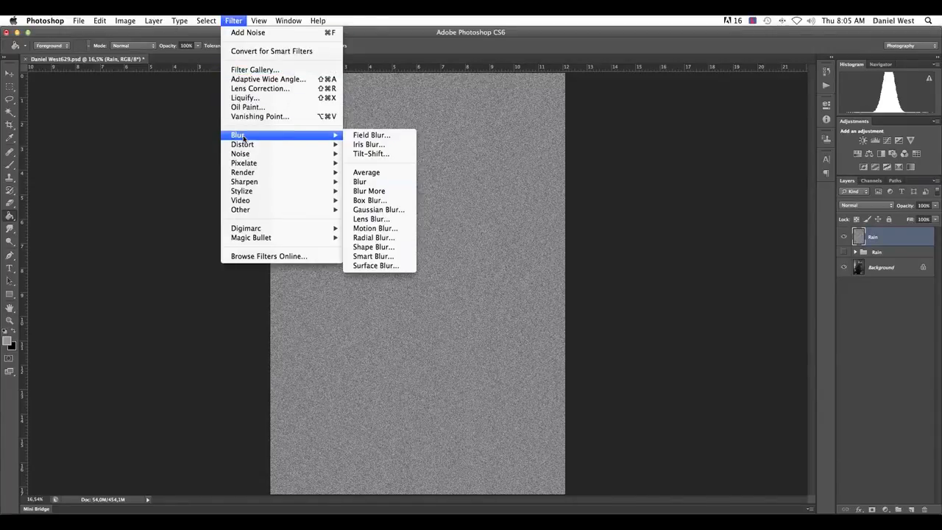
left_click(384, 229)
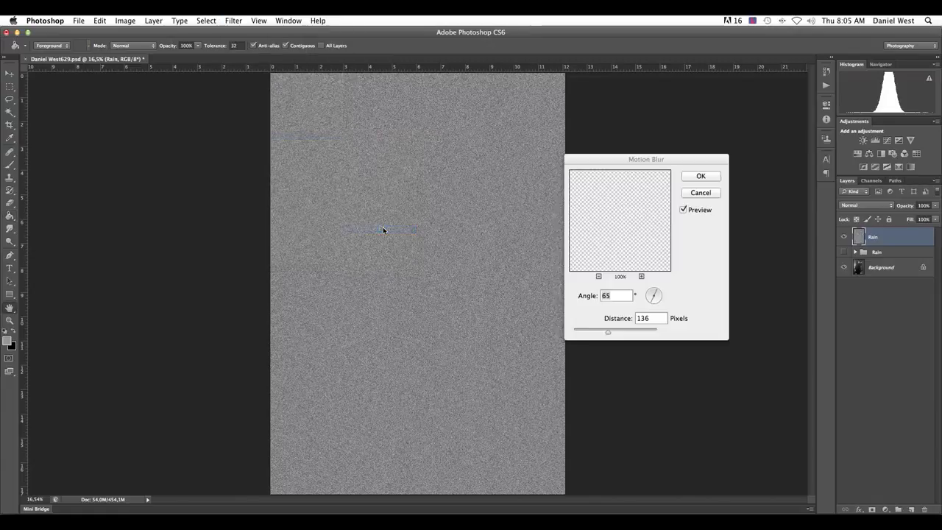
left_click_drag(616, 294, 566, 294)
type("45")
left_click_drag(617, 295, 593, 294)
type("90")
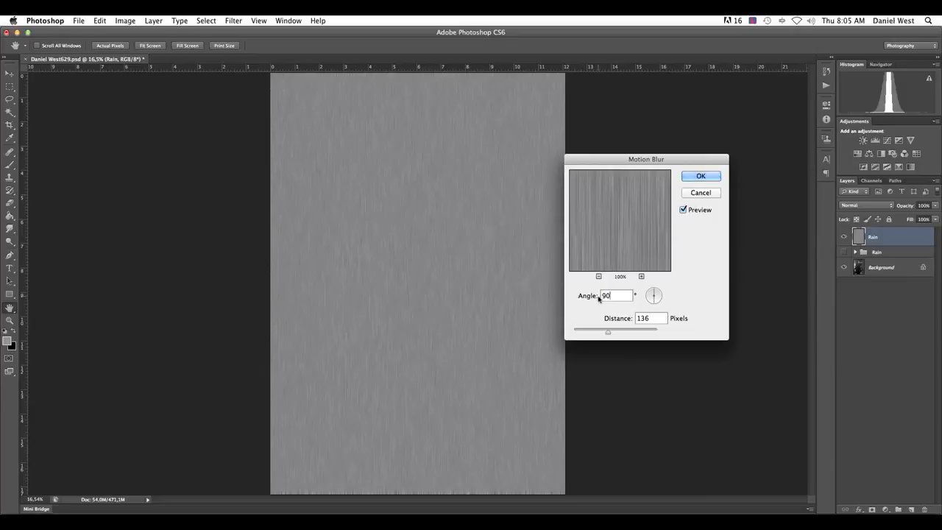
double_click(618, 295)
type("0")
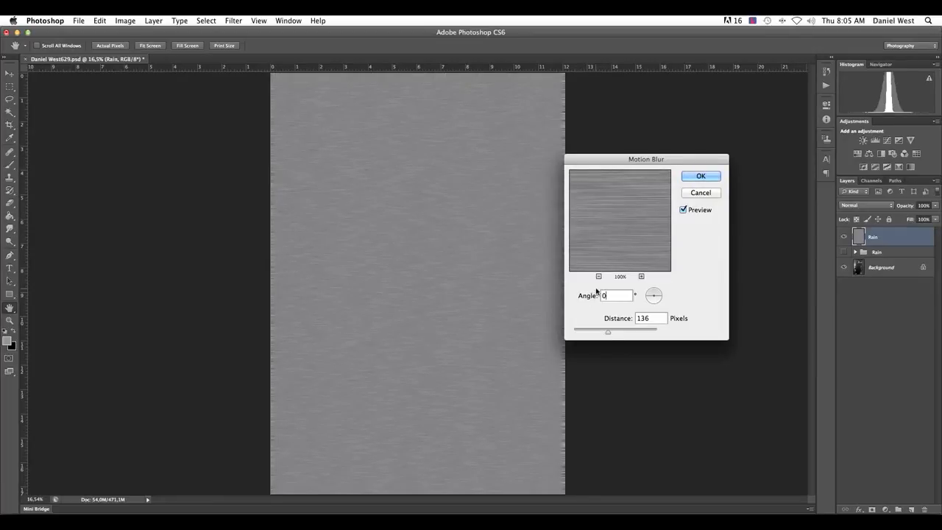
type("55")
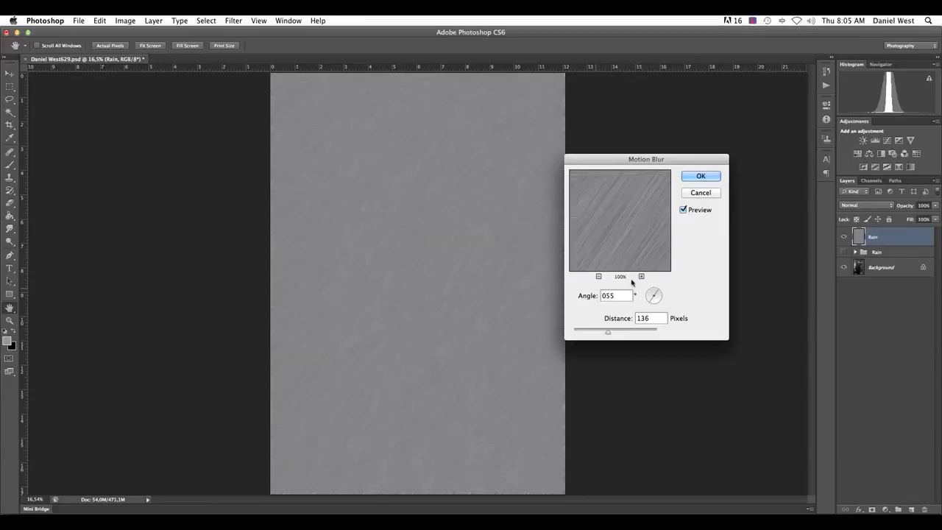
Set the Motion Blur angle to 69 degrees for slanted rain streaks
left_click(651, 306)
left_click_drag(651, 304, 642, 277)
left_click_drag(650, 293, 654, 292)
left_click_drag(652, 293, 636, 336)
left_click_drag(650, 306, 652, 306)
Set the Motion Blur distance to 144 pixels with the preview zoomed to 50%, and apply the filter
left_click_drag(609, 332, 551, 332)
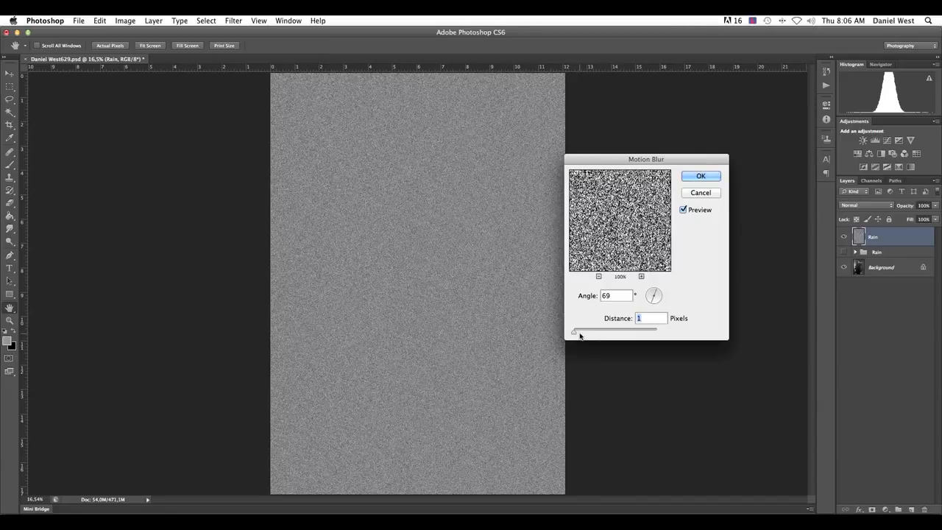
left_click(641, 276)
left_click(641, 276)
left_click(640, 276)
left_click(641, 276)
left_click(641, 276)
left_click(598, 276)
left_click(598, 276)
left_click(598, 276)
left_click(598, 276)
left_click(598, 276)
left_click(598, 276)
left_click(598, 275)
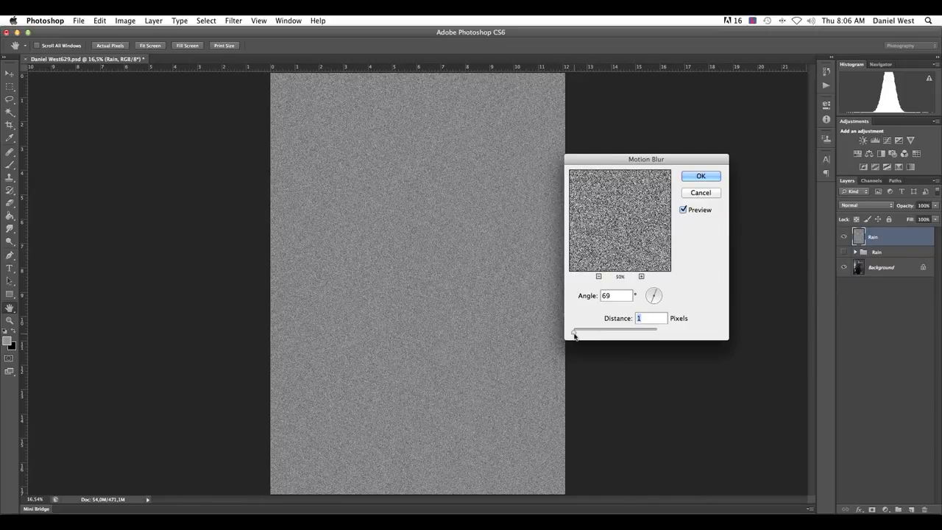
left_click_drag(575, 335, 609, 336)
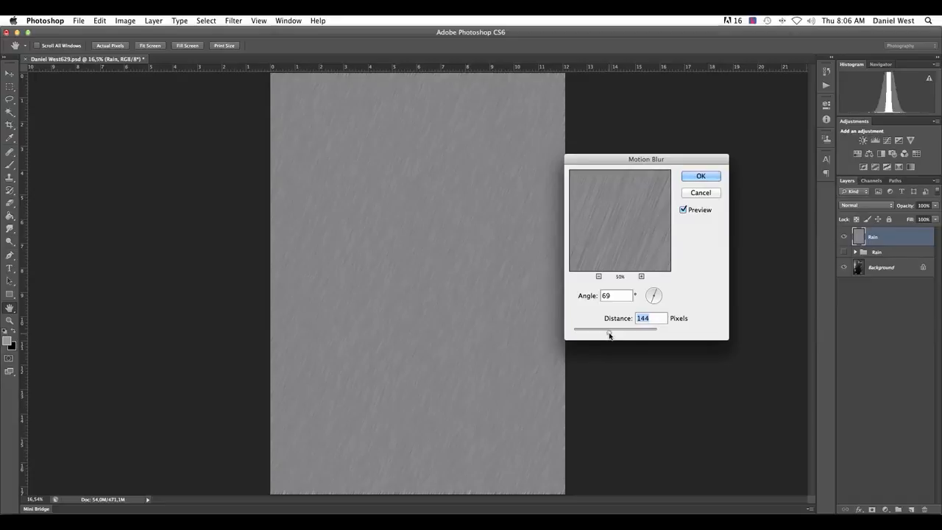
left_click(698, 177)
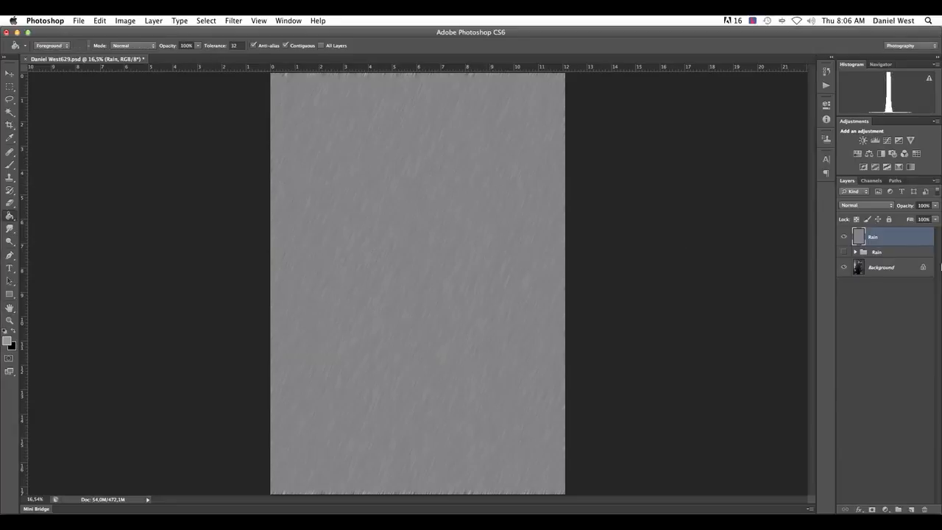
Change the blend mode of the Rain layer to Screen
left_click(879, 208)
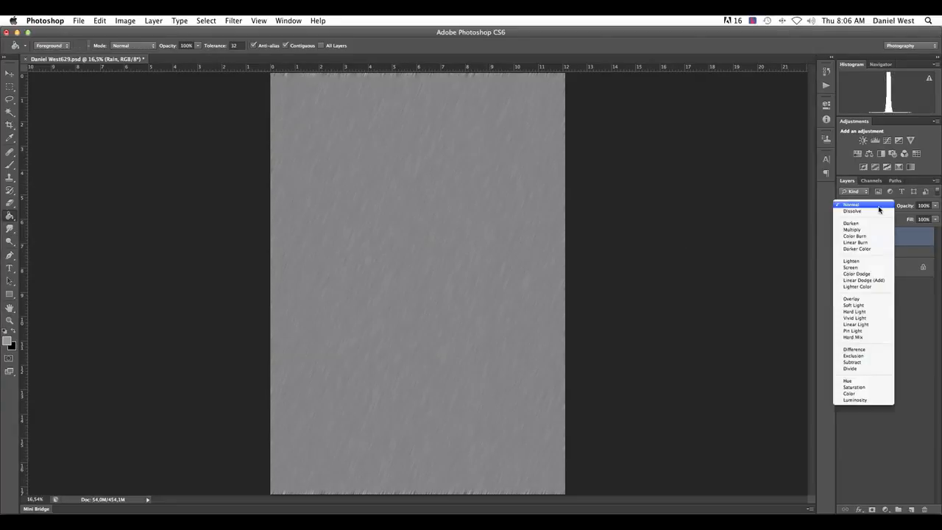
left_click(877, 208)
left_click(876, 208)
left_click(864, 267)
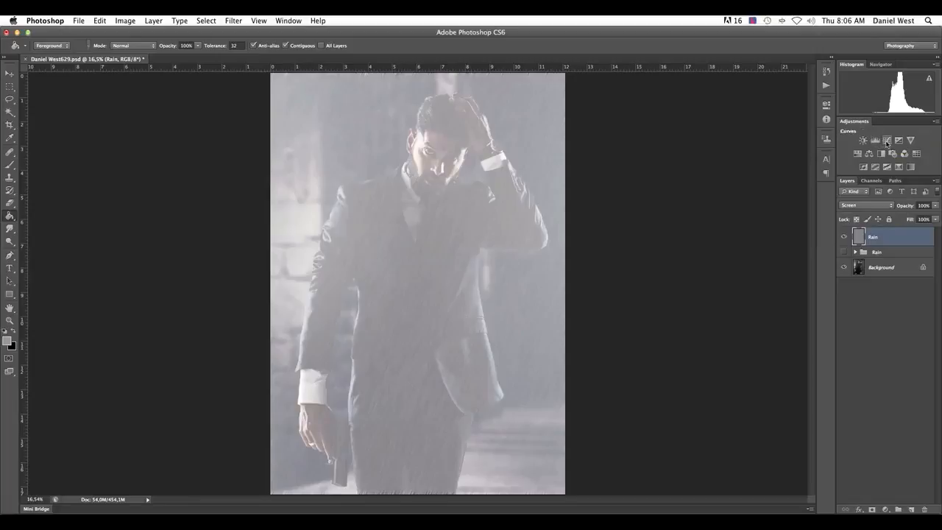
Add a Curves adjustment layer above the Rain layer and clip it to that layer
left_click(886, 509)
left_click(891, 397)
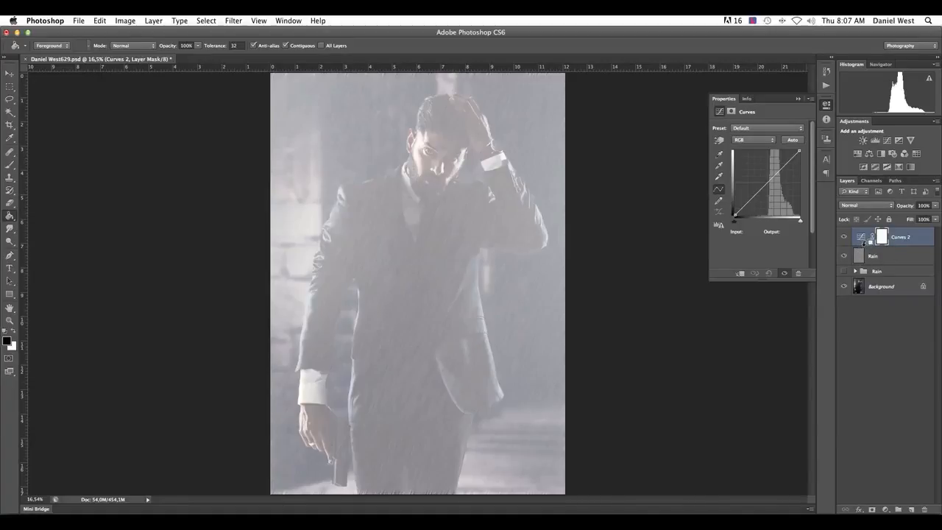
left_click(864, 243, "alt")
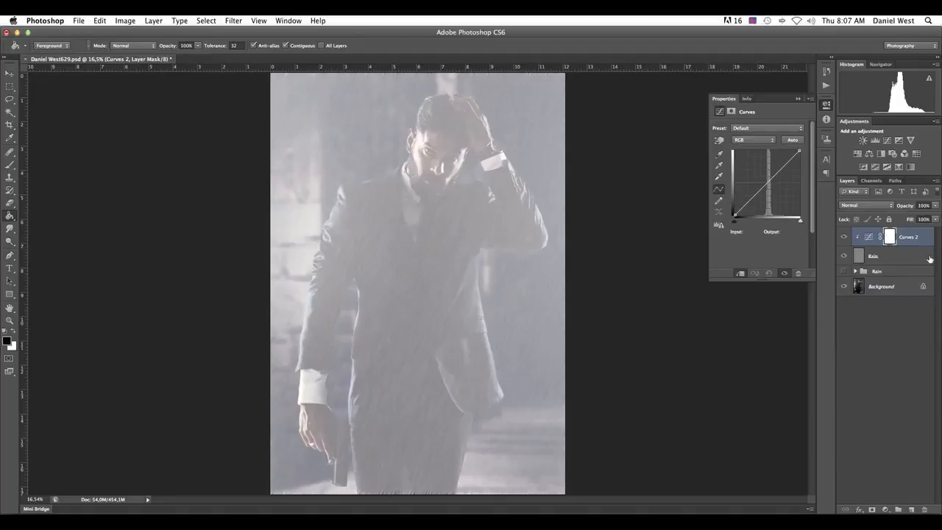
Add two curve points, pull the lower one to about input 154, output 43, fine-tune the upper one, and collapse the curve settings
left_click(752, 197)
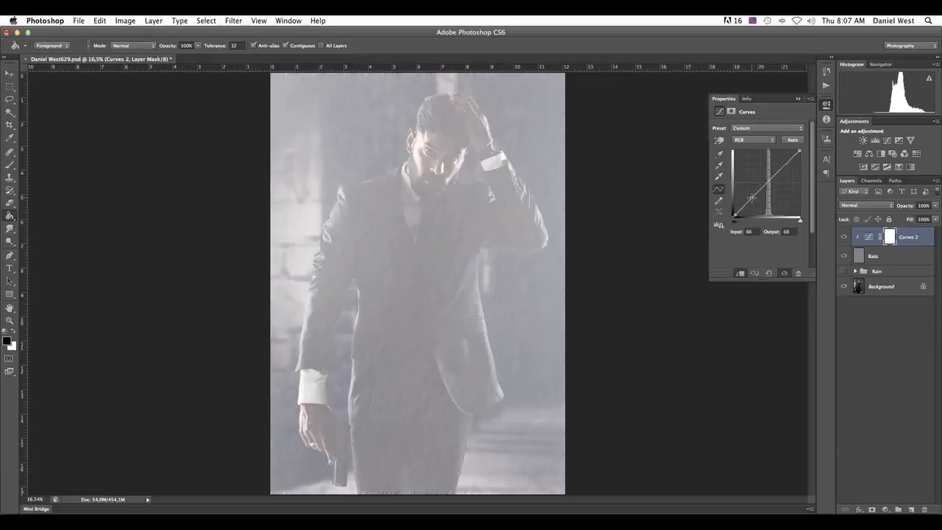
left_click(787, 162)
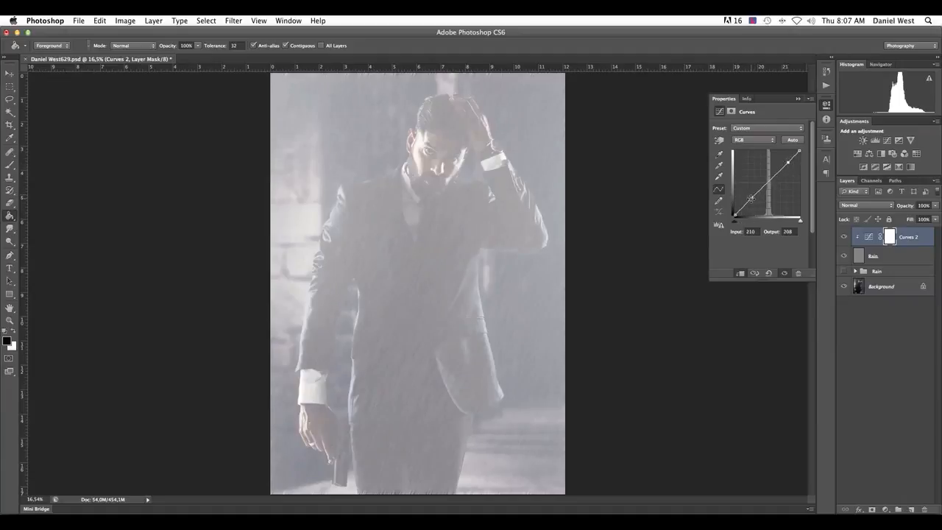
left_click_drag(751, 197, 774, 204)
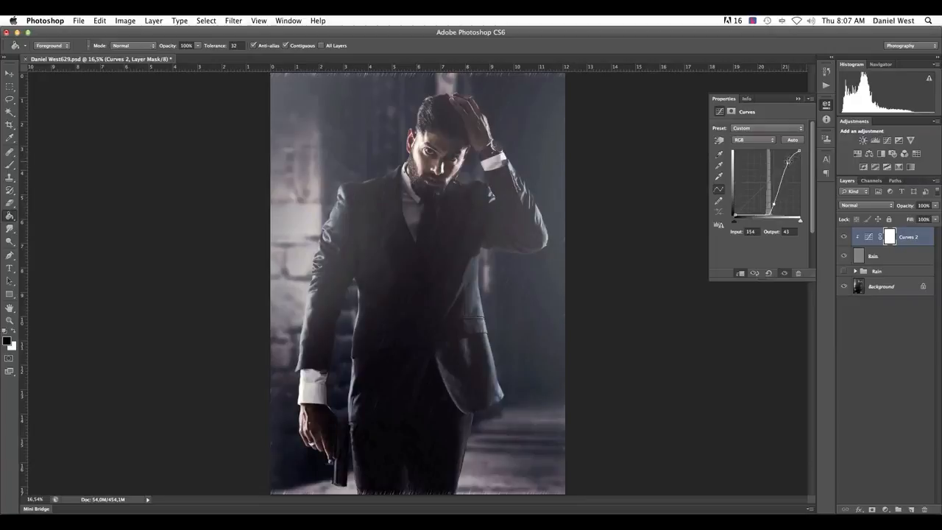
left_click_drag(788, 160, 782, 172)
left_click_drag(772, 204, 772, 204)
left_click_drag(781, 171, 782, 170)
left_click(799, 98)
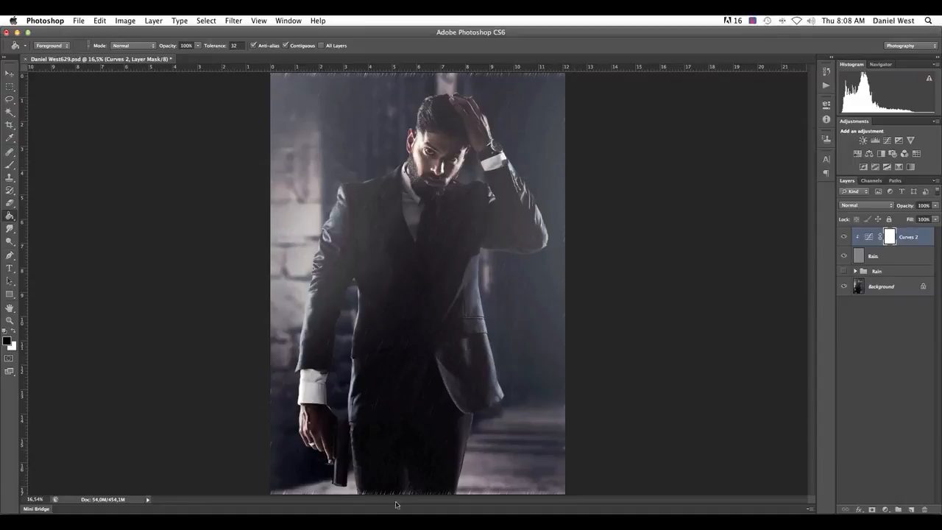
Scale the Rain layer up proportionally about its centre to about 196.5% with Free Transform
key("super+plus")
key("super+plus")
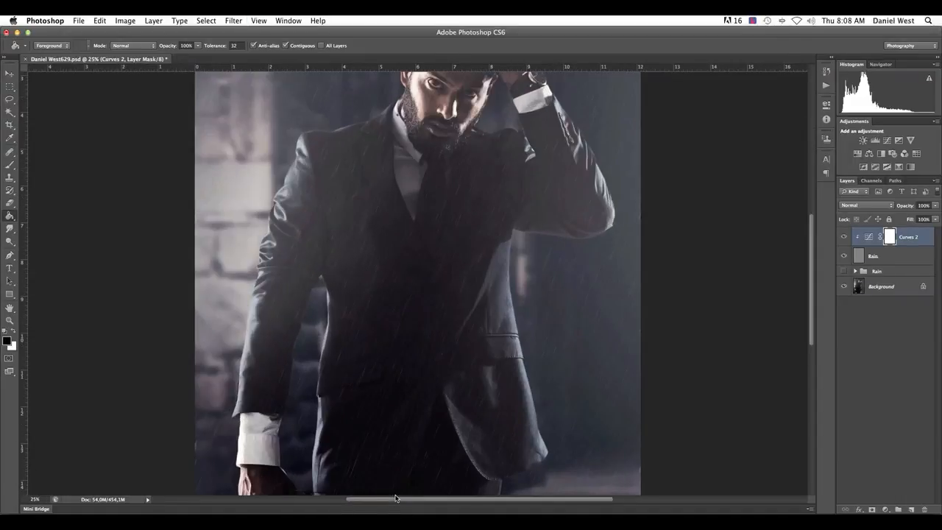
left_click_drag(416, 471, 420, 197)
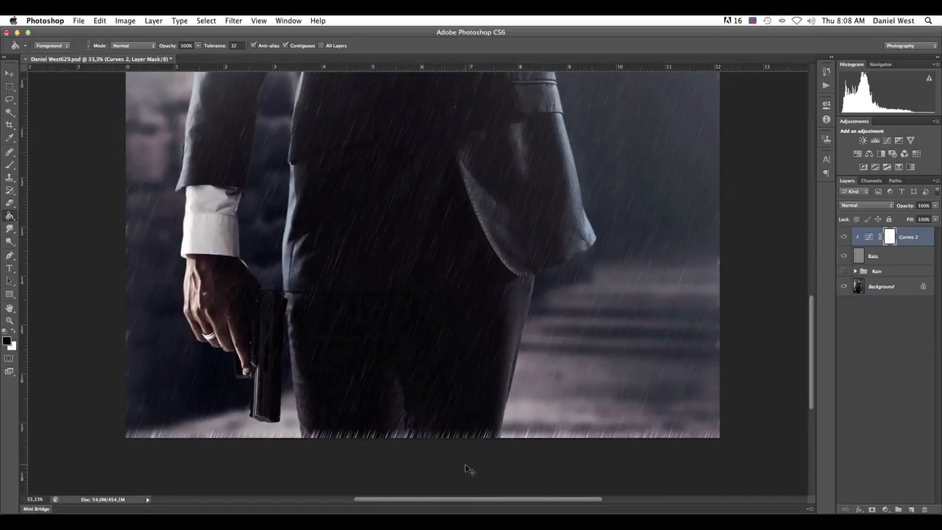
key("super+minus")
key("super+minus")
key("super+minus")
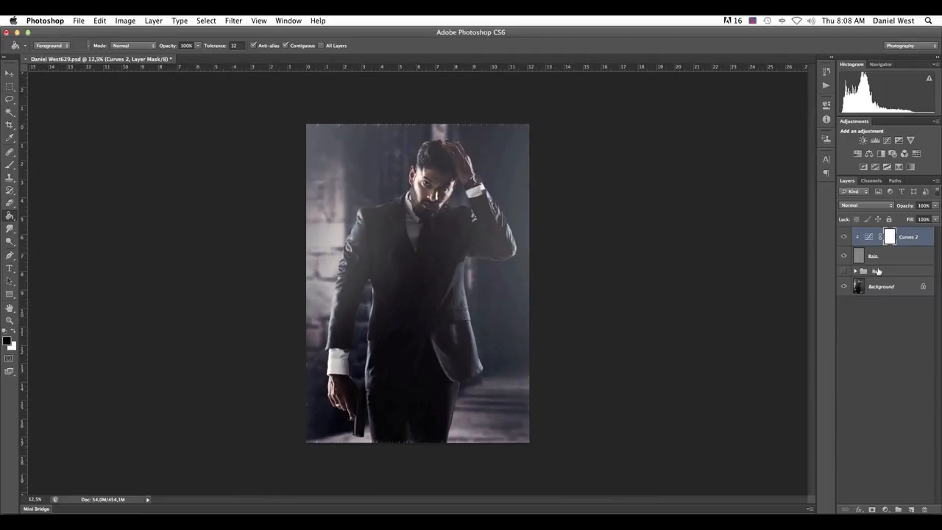
left_click(856, 255)
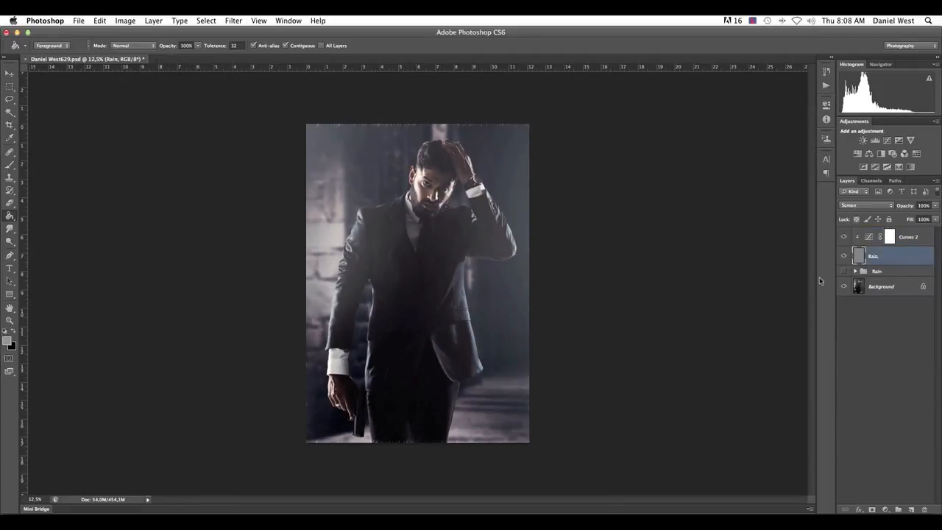
key("super+t")
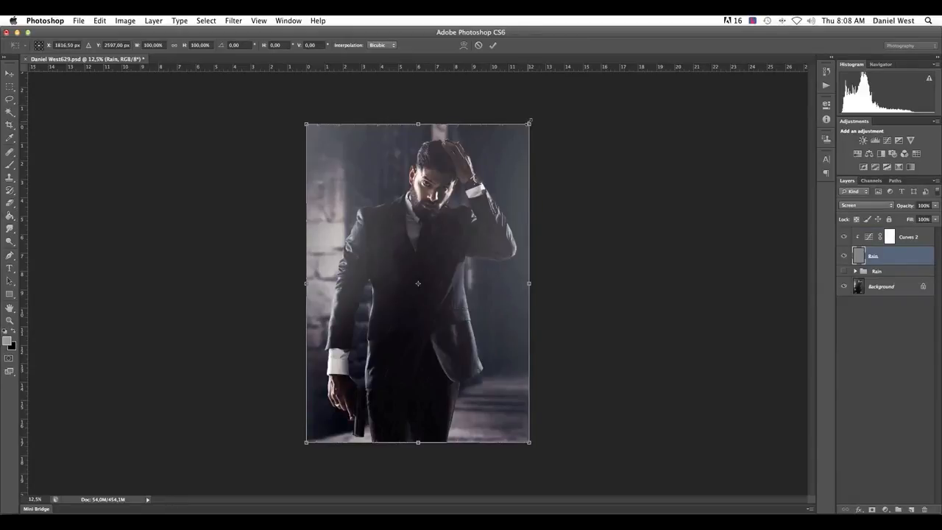
left_click_drag(530, 121, 795, 60)
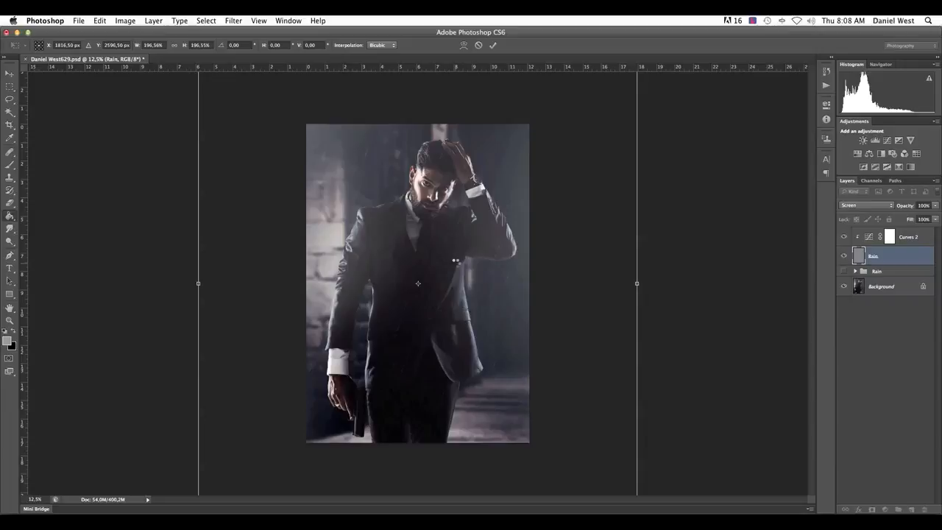
key("Return")
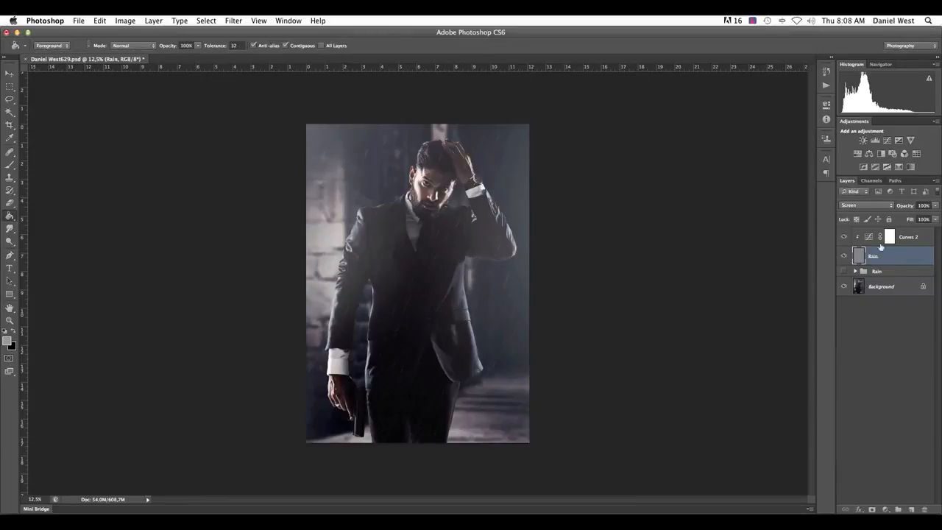
Compare the image with and without the Rain layer, then lower the bottom point of the Curves 2 adjustment slightly
left_click(843, 257)
left_click(843, 257)
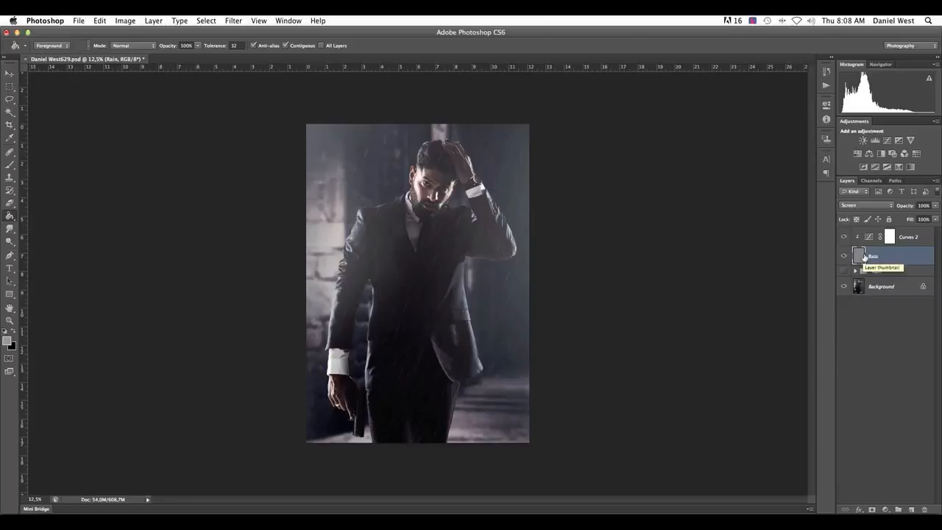
left_click(888, 237)
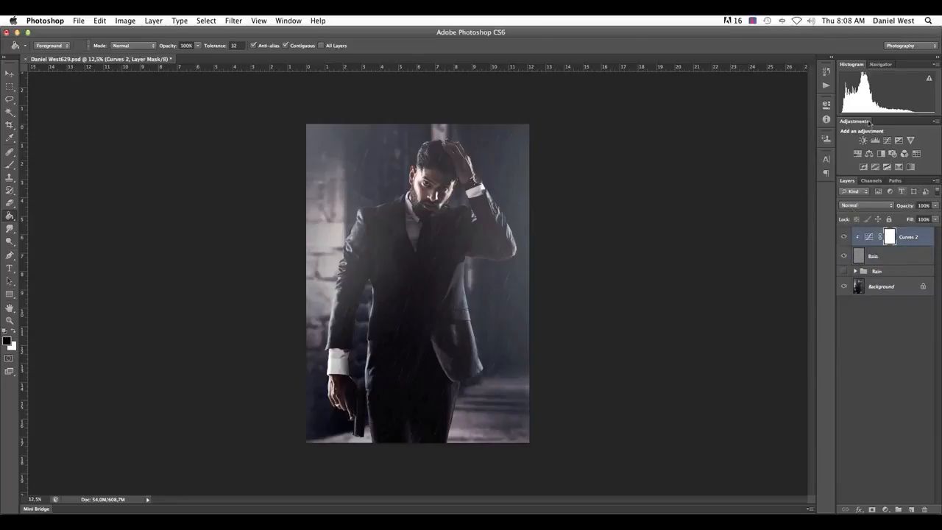
left_click(873, 237)
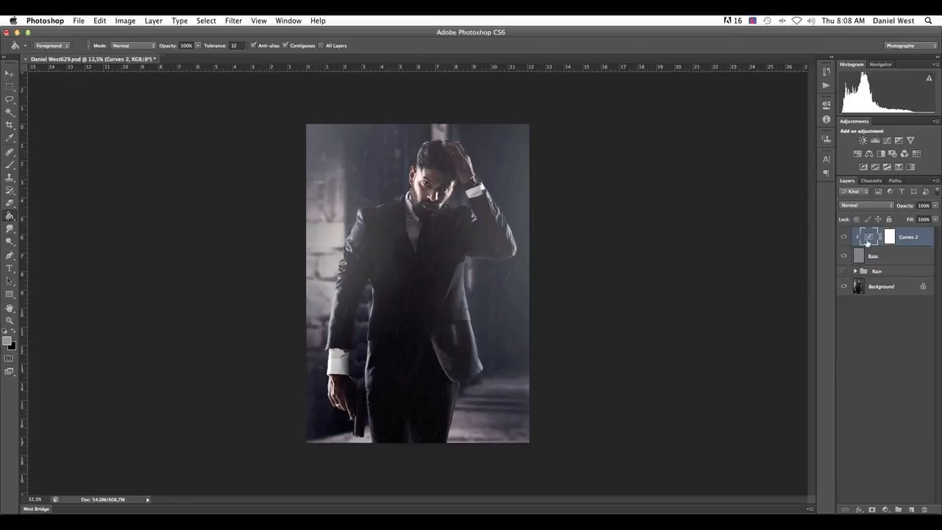
double_click(871, 237)
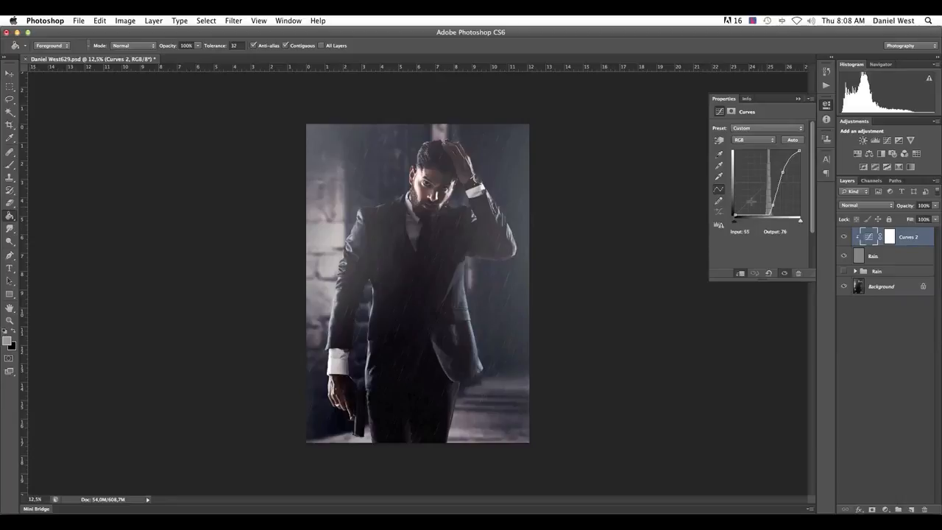
left_click_drag(774, 204, 773, 207)
Duplicate the Rain layer together with its clipped Curves 2 adjustment twice
left_click(859, 256)
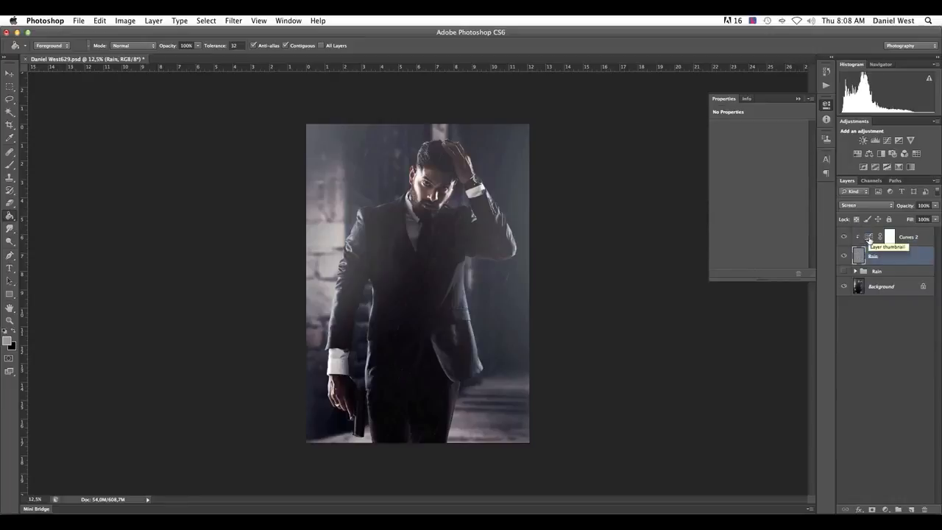
left_click(869, 239, "shift")
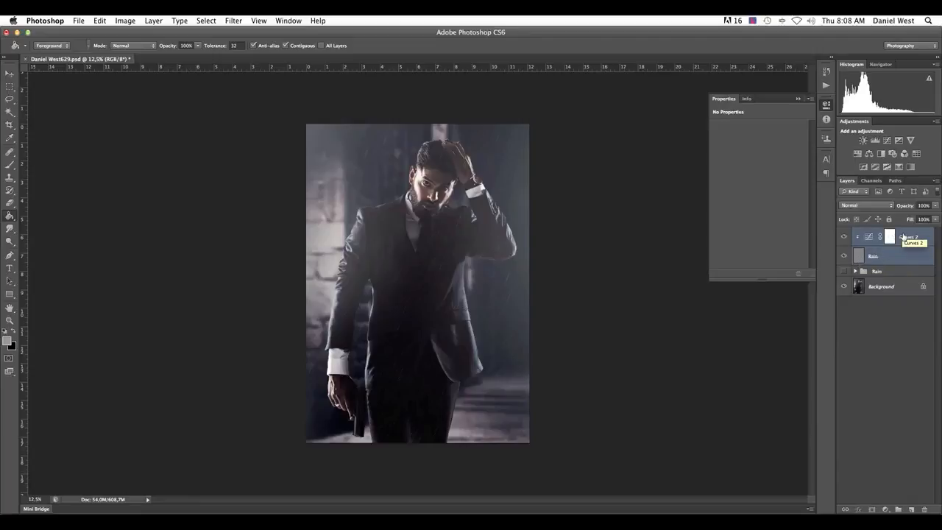
key("super+j")
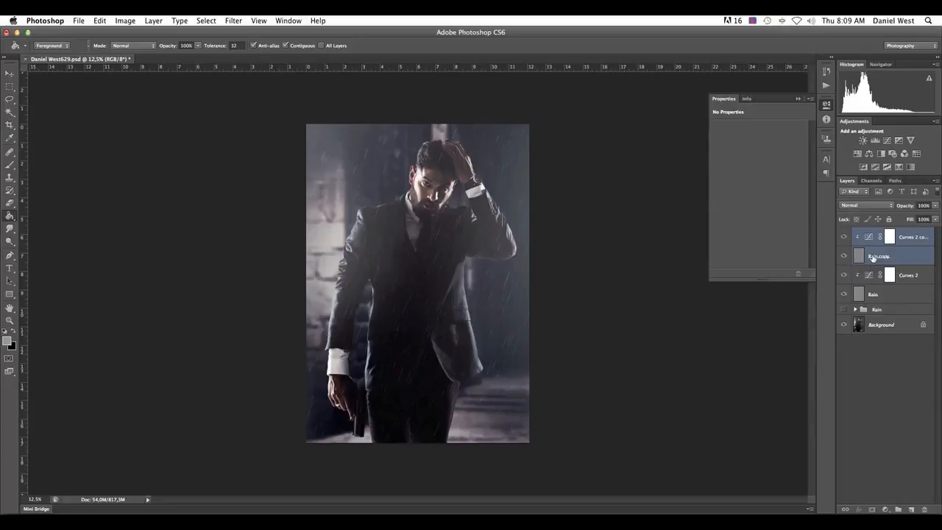
key("super+j")
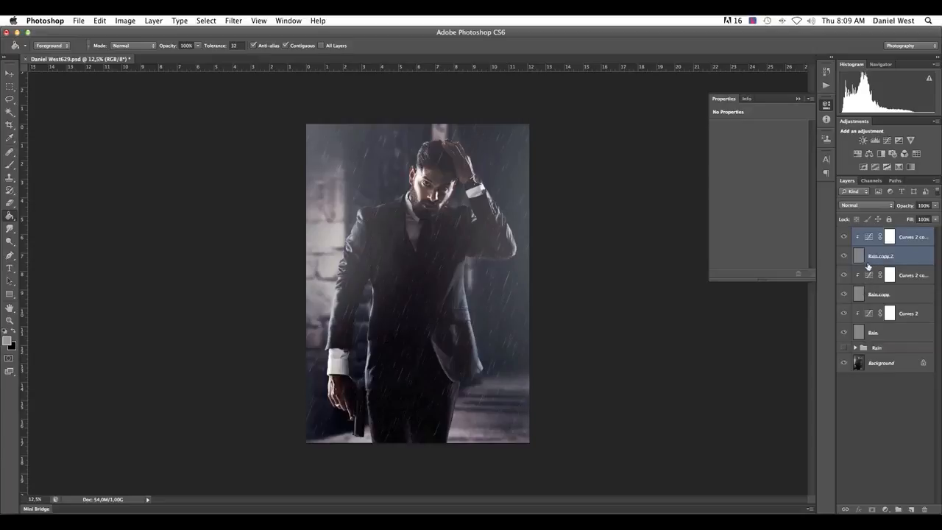
Scale the Rain copy 2 layer down proportionally about its centre to about 65% with Free Transform
left_click(866, 378)
left_click(858, 256)
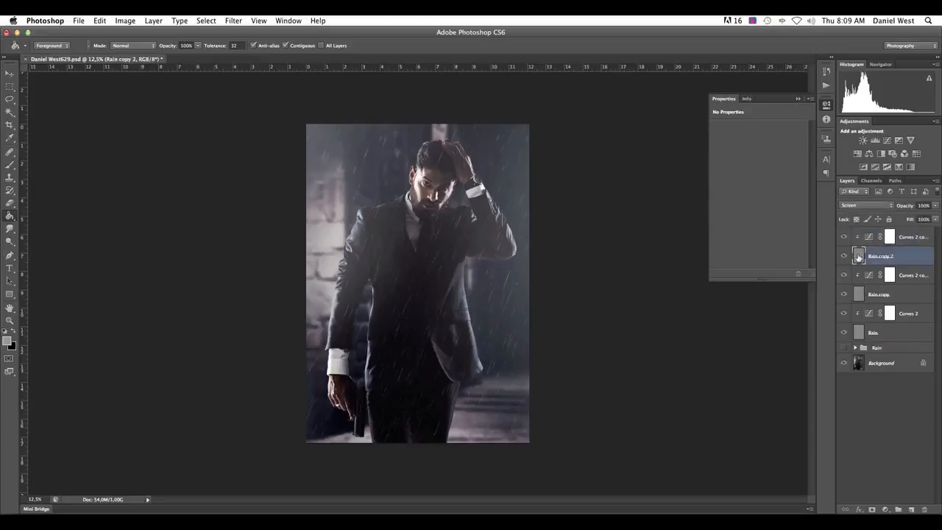
key("super+t")
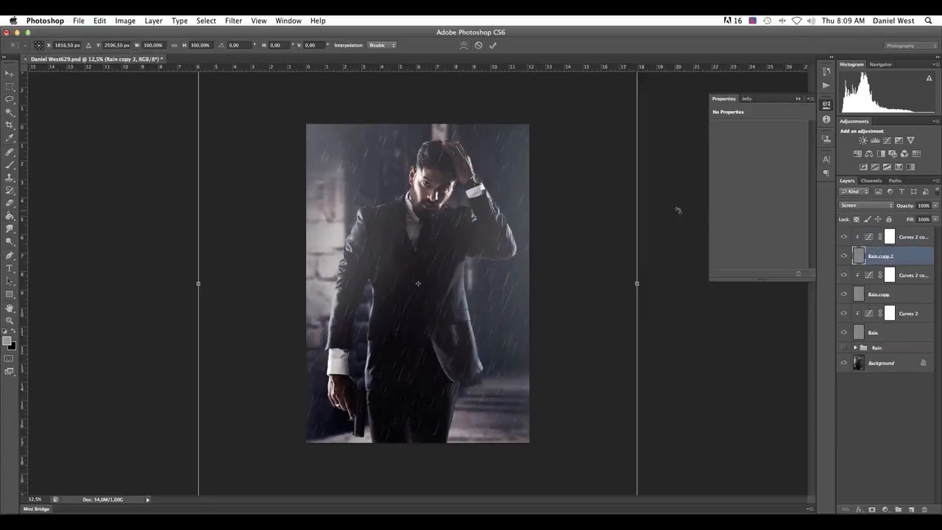
key("super+minus")
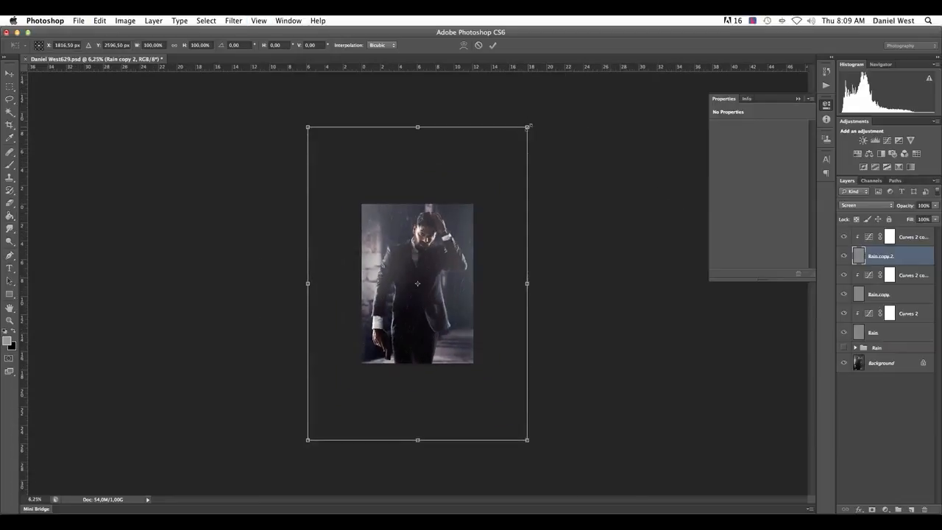
left_click_drag(524, 128, 476, 174)
key("super+plus")
key("super+plus")
key("super+plus")
key("super+plus")
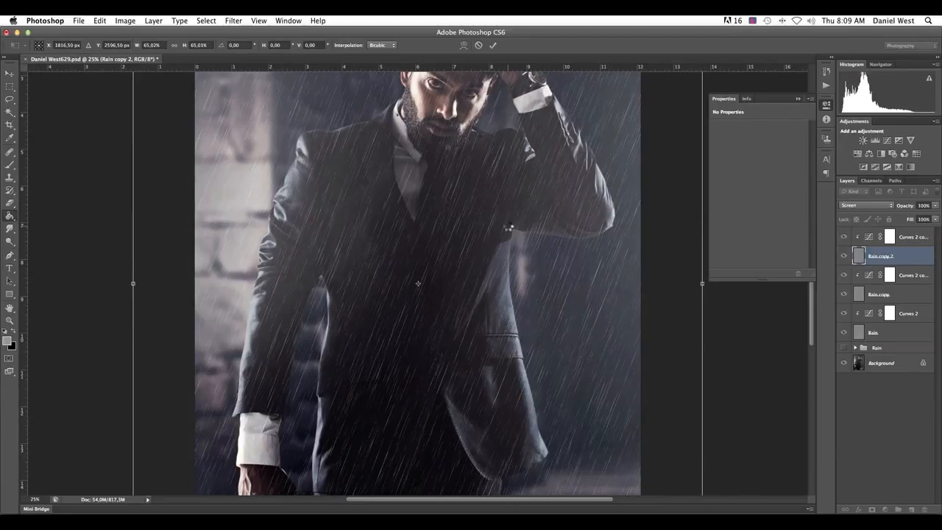
key("Return")
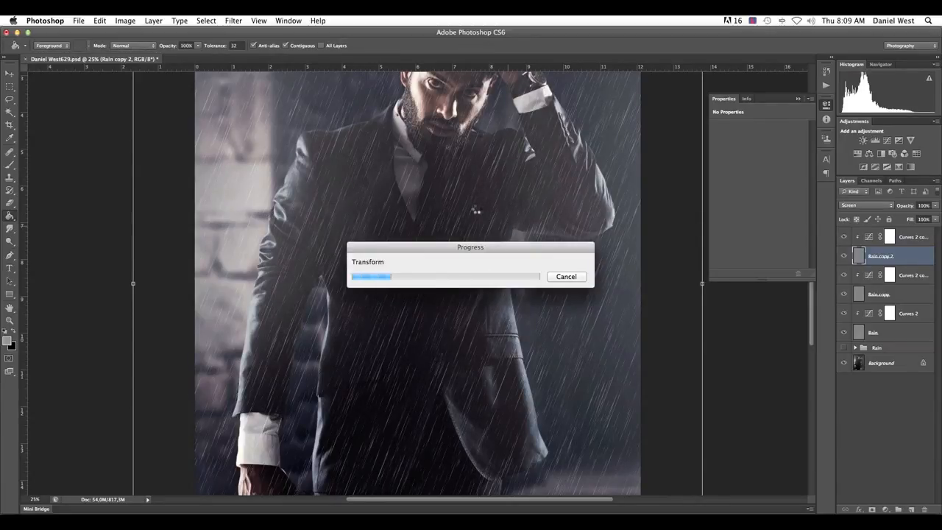
key("super+minus")
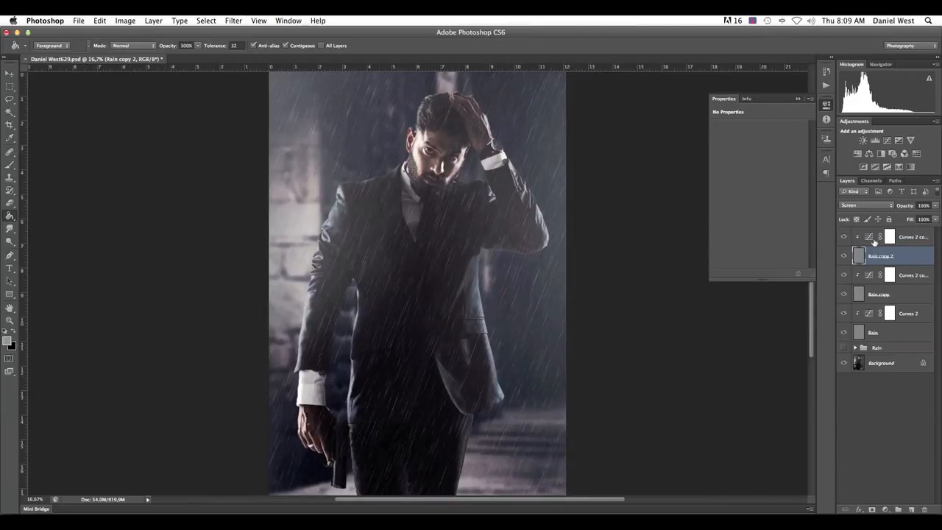
In the topmost Curves adjustment, fine-tune the lower point and raise the upper point to about input 209, output 218
left_click(873, 237)
left_click_drag(771, 211, 775, 208)
left_click_drag(784, 172, 788, 158)
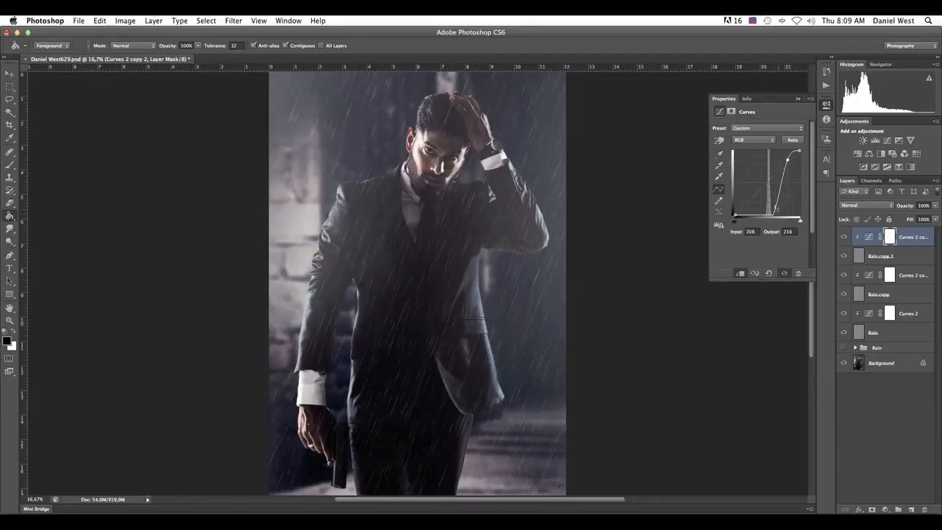
In the Curves adjustment above Rain copy, set the lower point near input 156, output 35, and raise the upper point slightly
left_click(870, 275)
left_click(774, 206)
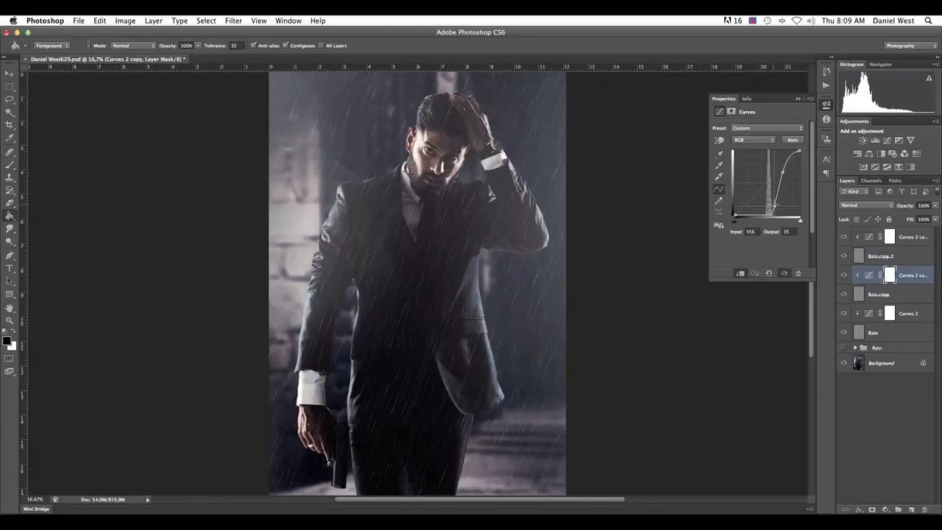
left_click_drag(775, 206, 775, 206)
left_click_drag(783, 172, 782, 167)
Group the three rain layers with their Curves adjustments and name the group "rain"
left_click(868, 238)
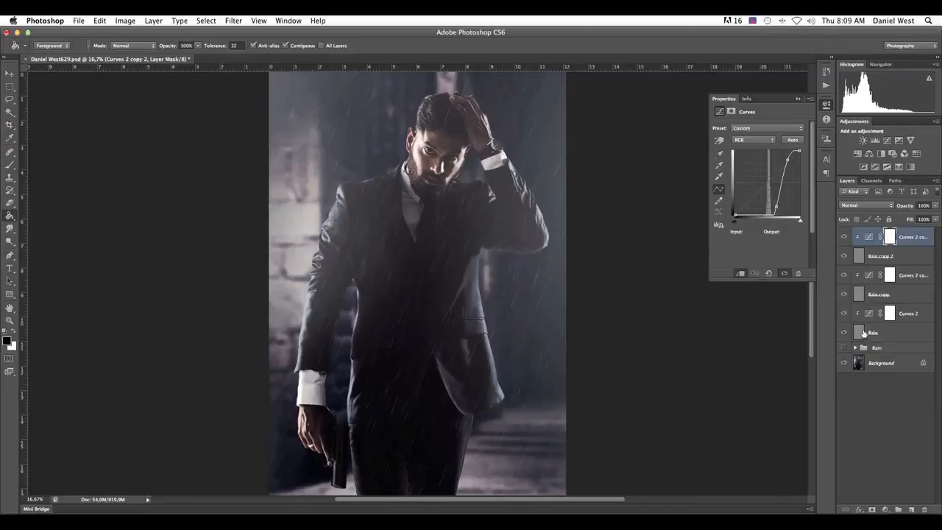
left_click(864, 332, "shift")
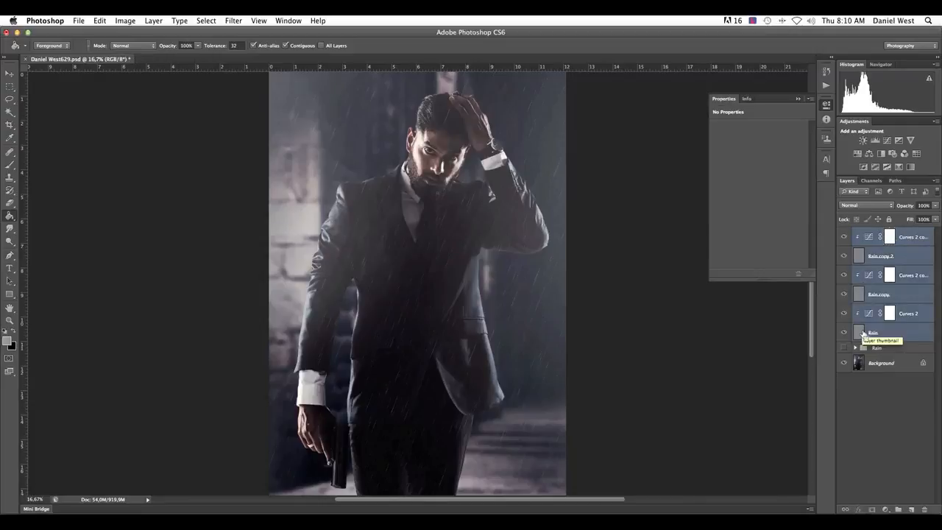
key("super+g")
double_click(879, 232)
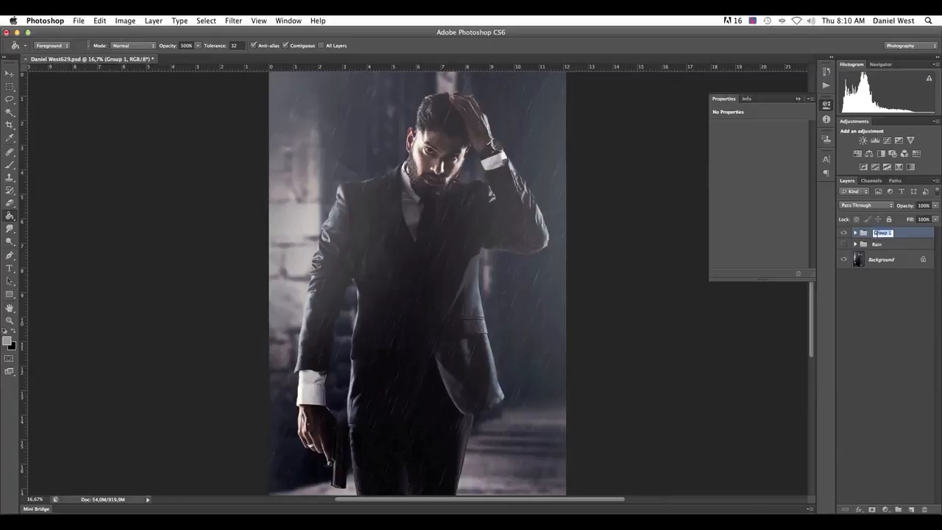
type("rain")
key("Return")
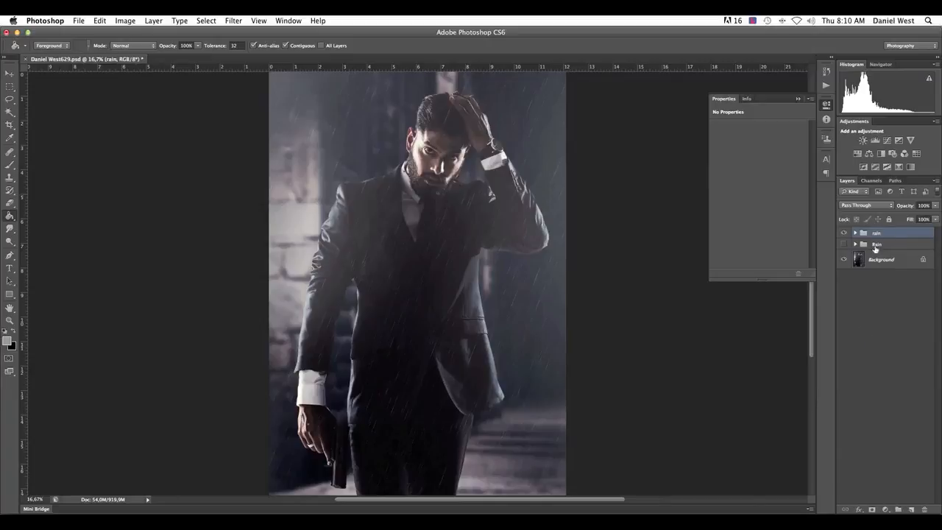
Add a new empty layer above the rain group and set up the Brush tool with the 46 px spatter tip at 144 px
key("super+minus")
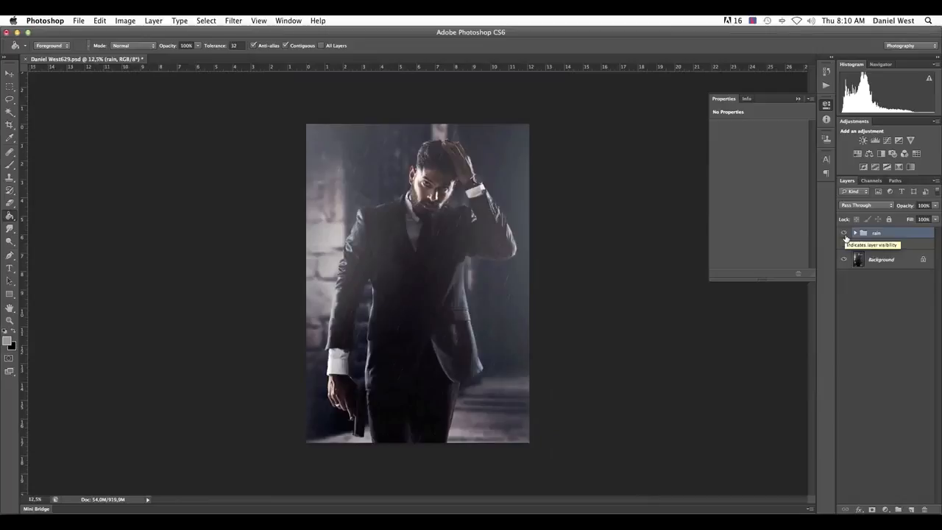
key("super+equal")
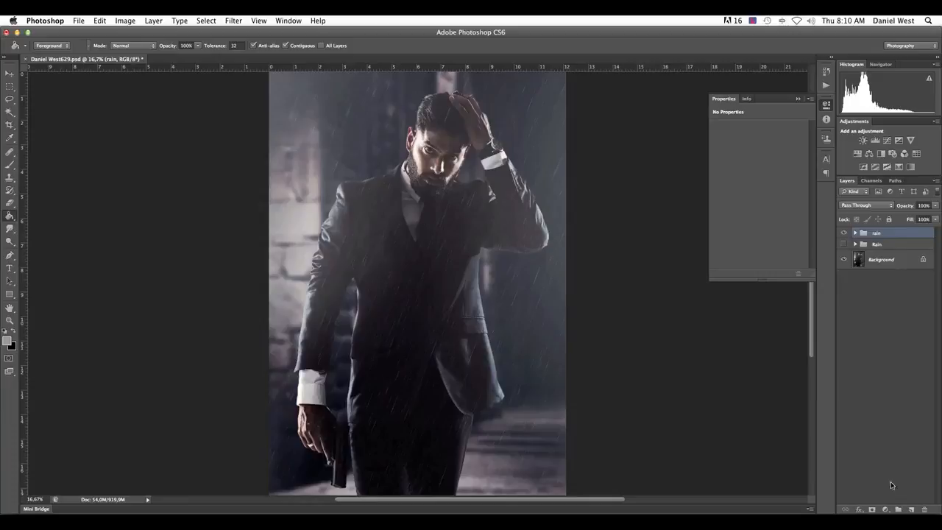
left_click(910, 508)
left_click(10, 164)
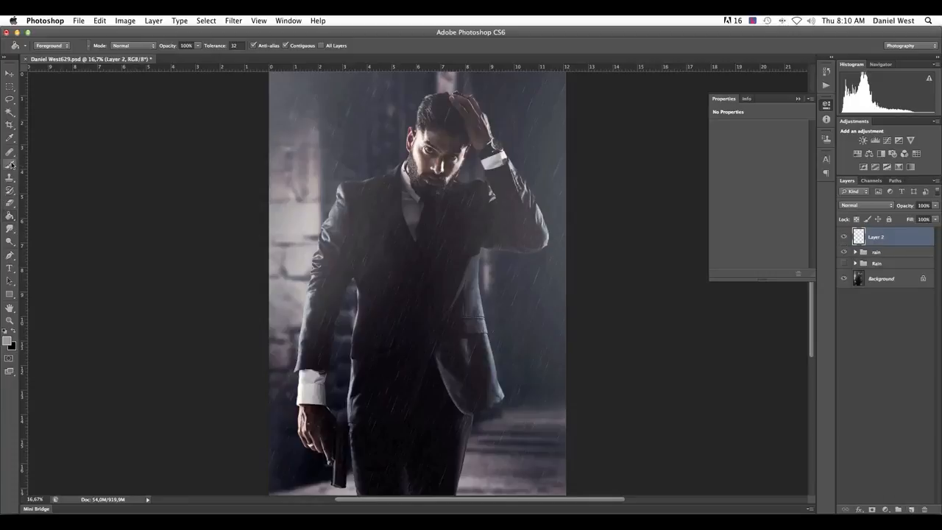
right_click(462, 198)
scroll(531, 282, "down", 5)
left_click(479, 279)
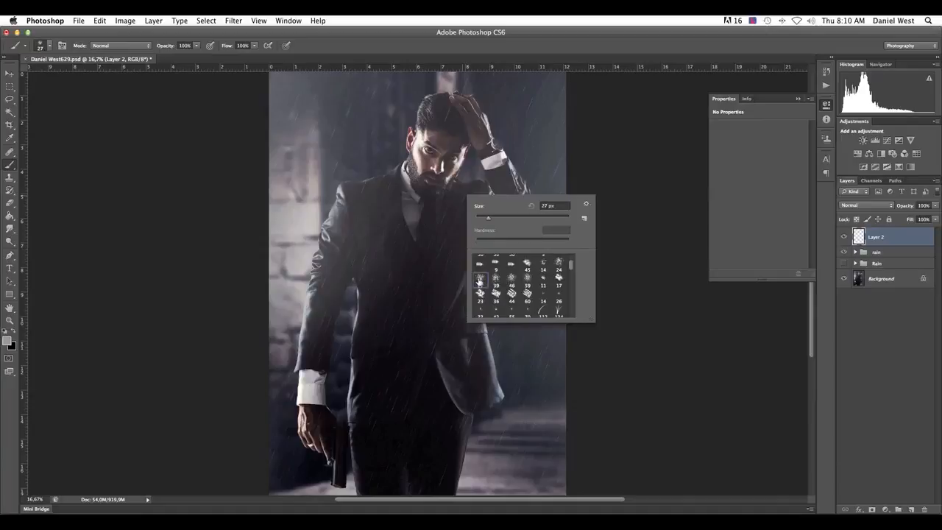
left_click(510, 280)
left_click_drag(496, 217, 532, 222)
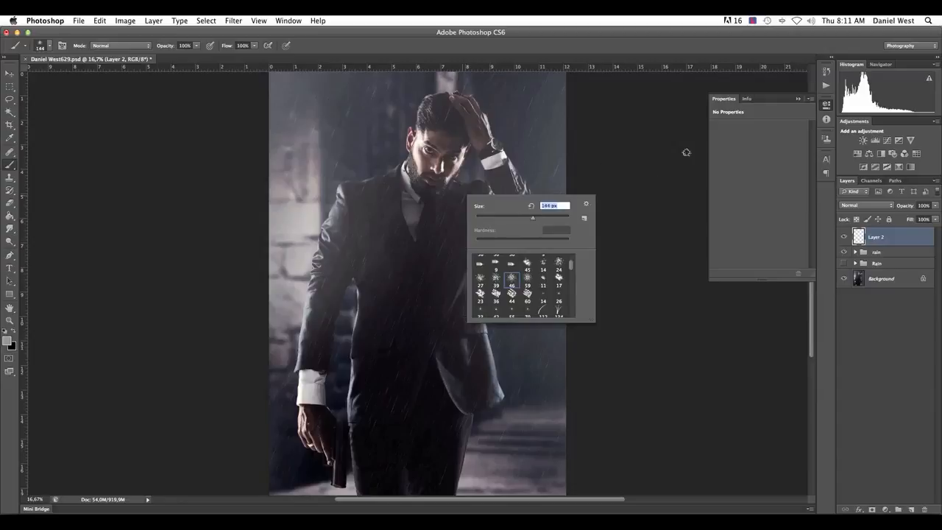
left_click(660, 143)
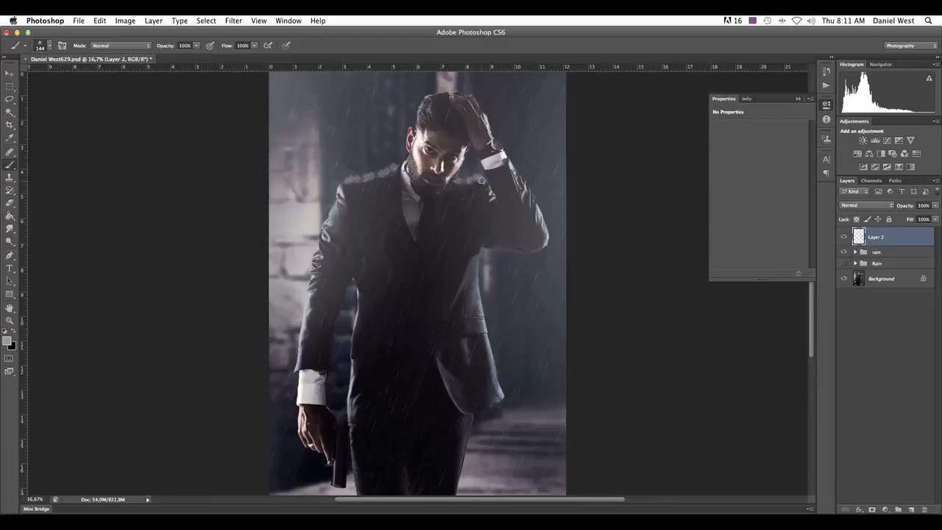
Brush splashes along the raised arm's outer edge and wrist on Layer 2, and lower that layer's opacity to about 23%
mouse_move(521, 176)
left_mouse_down()
mouse_move(518, 168)
mouse_move(530, 191)
left_mouse_up()
left_click_drag(532, 192, 534, 198)
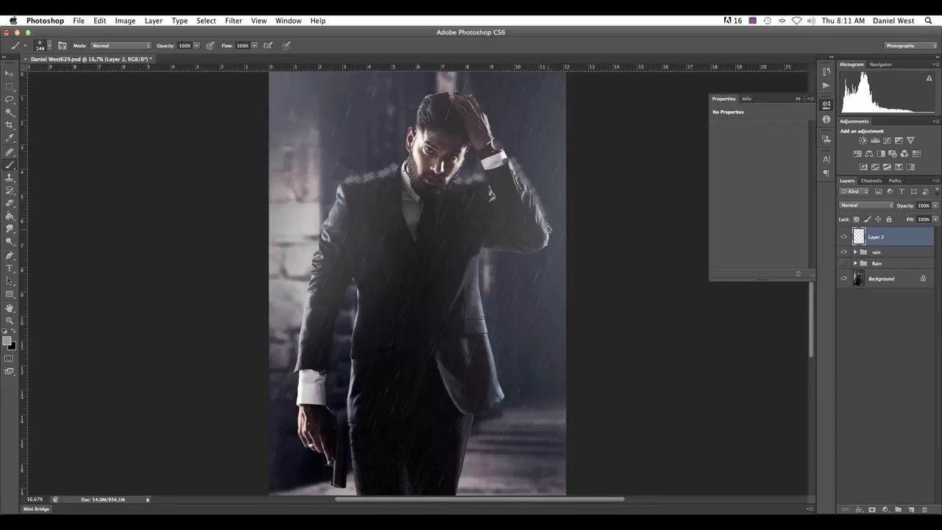
mouse_move(513, 151)
left_mouse_down()
mouse_move(499, 139)
mouse_move(507, 152)
left_mouse_up()
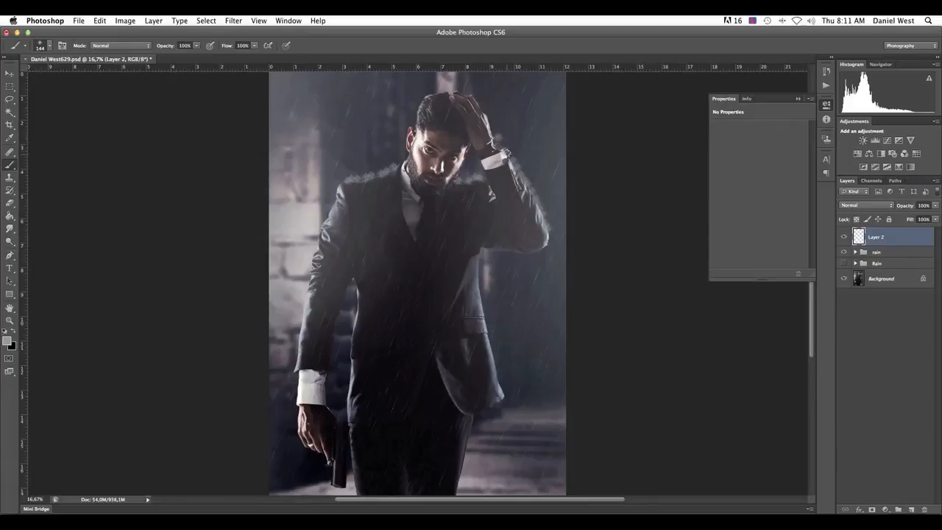
left_click(934, 205)
left_click_drag(934, 214, 901, 215)
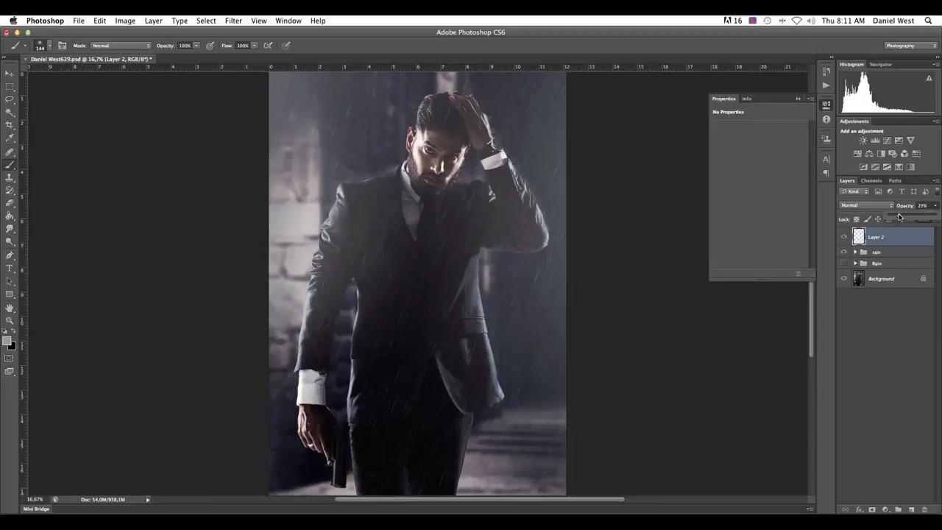
Add a new layer above Layer 2 and set the brush to the 59 px spatter tip at about 384 px
left_click(911, 509)
right_click(343, 128)
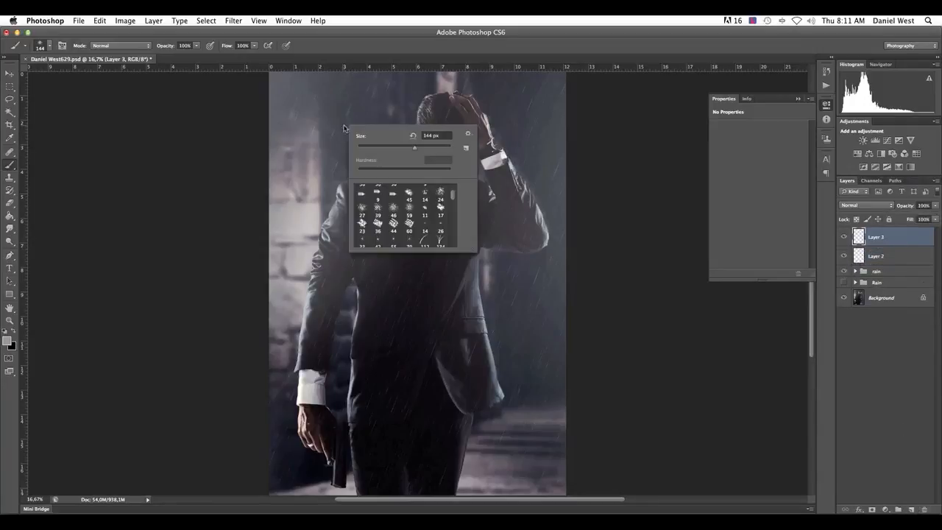
left_click(409, 210)
left_click_drag(383, 147, 435, 150)
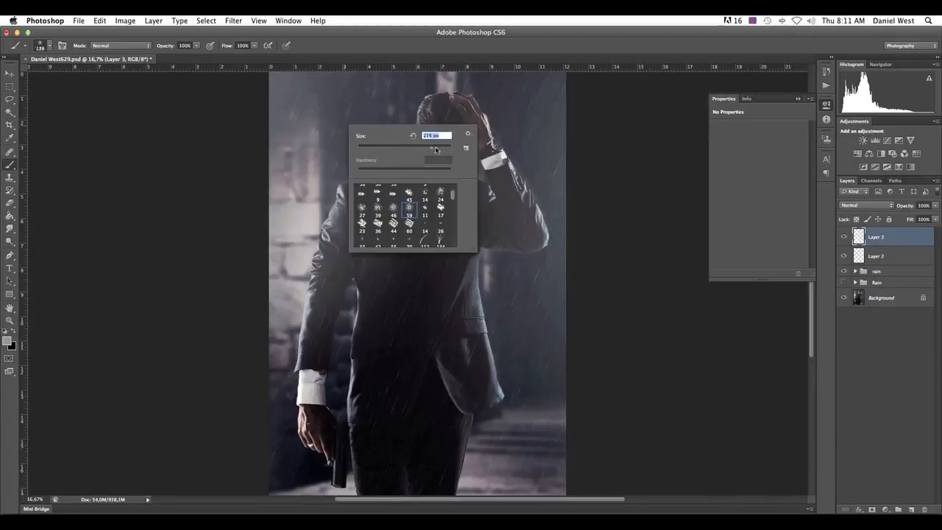
left_click(444, 48)
Paint larger splashes on Layer 3 along the shoulder beside the brick wall, over the head, and down the raised arm
left_click(385, 161)
mouse_move(355, 173)
left_mouse_down()
mouse_move(330, 189)
mouse_move(339, 189)
mouse_move(331, 212)
left_mouse_up()
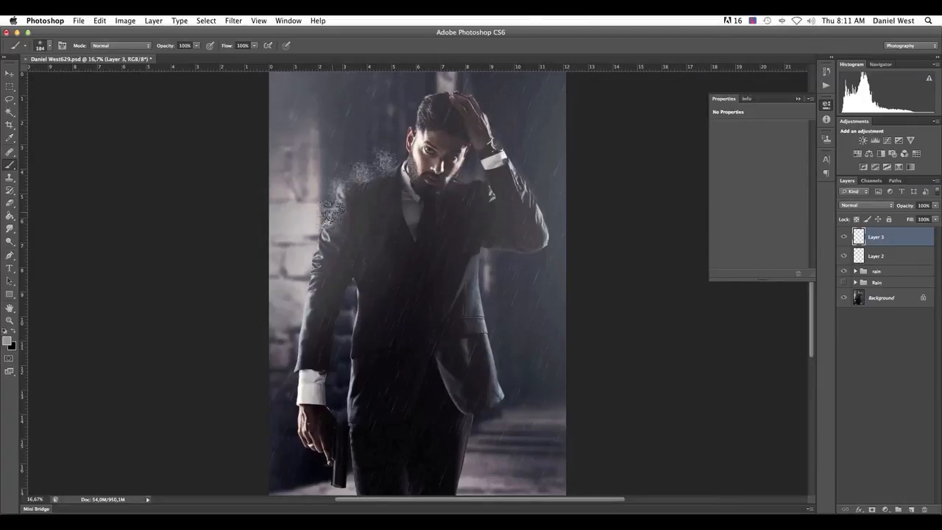
mouse_move(444, 91)
left_mouse_down()
mouse_move(487, 100)
mouse_move(552, 232)
mouse_move(549, 202)
mouse_move(528, 208)
left_mouse_up()
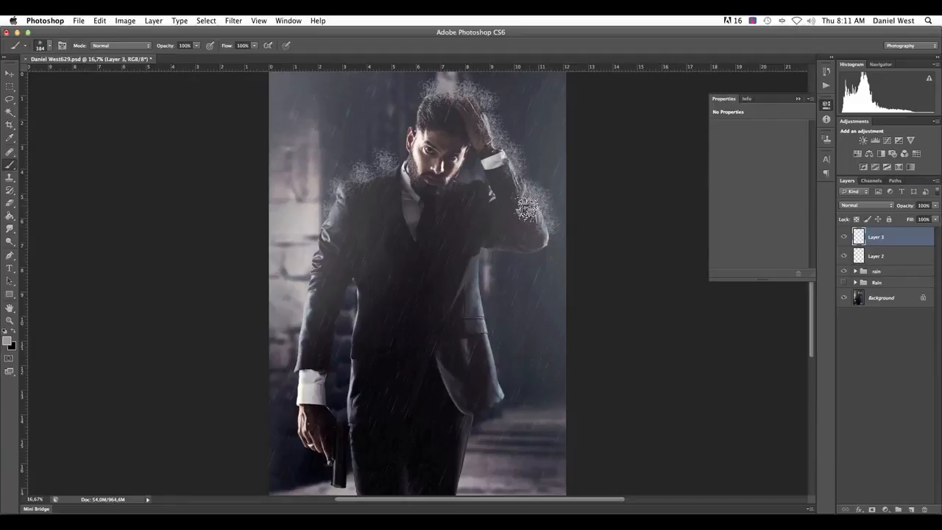
Switch to the Eraser tool and shrink its tip to 500 px
left_click(10, 203)
key("bracketleft")
key("bracketleft")
key("bracketleft")
key("bracketleft")
key("bracketleft")
key("bracketleft")
key("bracketleft")
key("bracketleft")
key("bracketleft")
key("bracketleft")
key("bracketleft")
key("bracketleft")
key("bracketleft")
key("bracketleft")
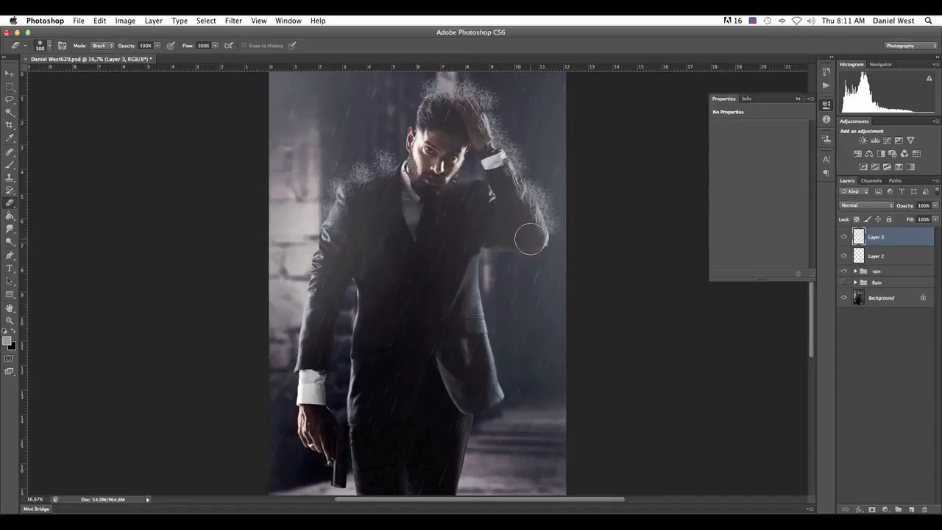
right_click(530, 240)
key("Return")
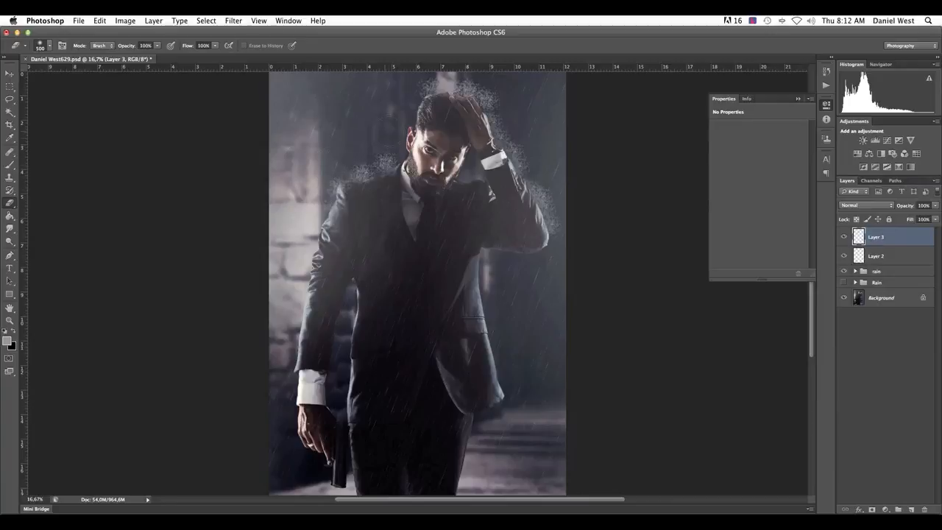
Enlarge the soft eraser to about 2158 px at 0% hardness and fade the outer splashes beside the raised arm
right_click(359, 153)
left_click_drag(451, 173, 457, 173)
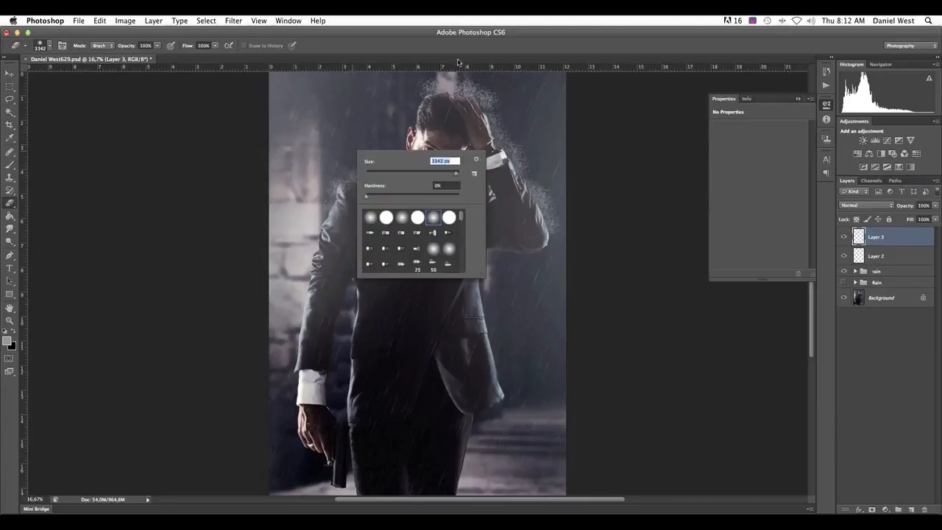
left_click_drag(456, 175, 449, 175)
left_click_drag(450, 176, 453, 174)
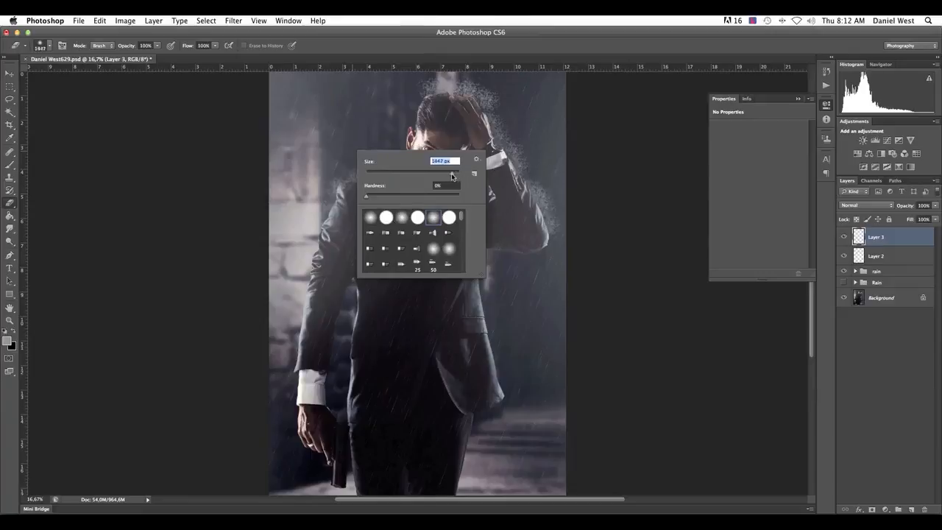
left_click(577, 114)
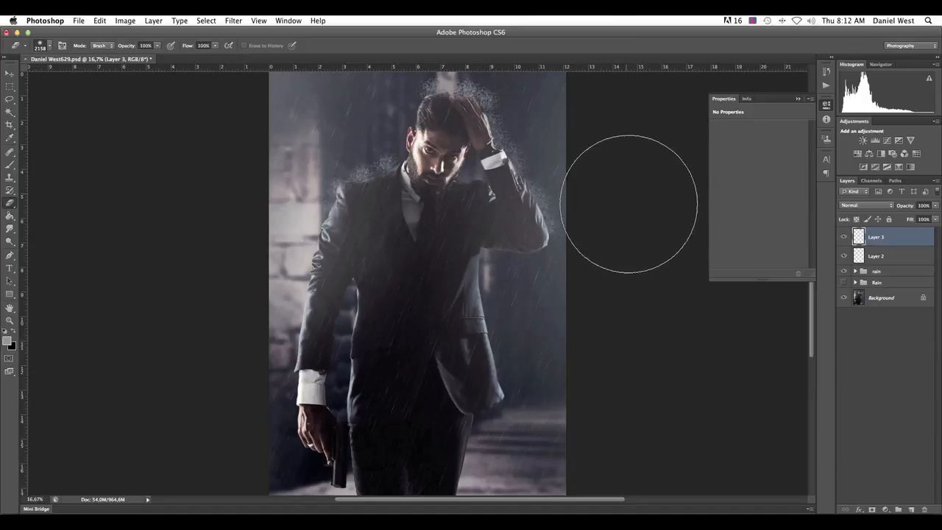
left_click_drag(563, 205, 540, 117)
Reduce the eraser to 500 px and soften the outer splashes above the head and over the shoulder beside the brick wall
key("bracketleft")
key("bracketleft")
key("bracketleft")
key("bracketleft")
key("bracketleft")
key("bracketleft")
key("bracketleft")
key("bracketleft")
key("bracketleft")
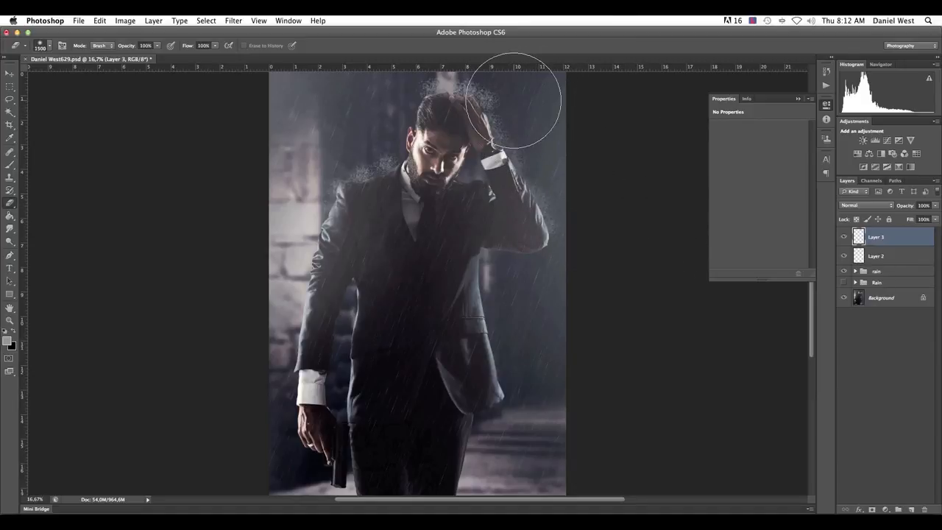
key("bracketleft")
key("bracketleft")
key("bracketleft")
key("bracketleft")
key("bracketleft")
key("bracketleft")
key("bracketleft")
key("bracketleft")
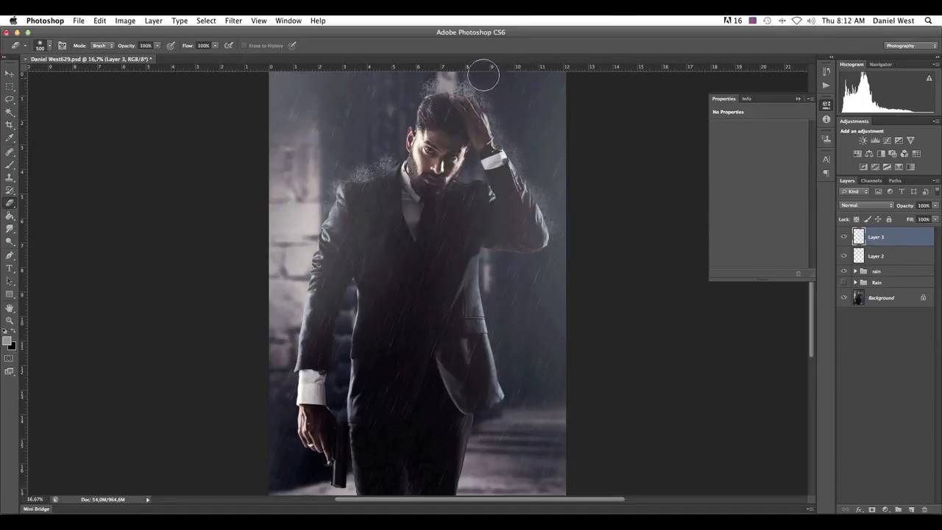
mouse_move(420, 68)
left_mouse_down()
mouse_move(390, 80)
mouse_move(461, 61)
mouse_move(479, 81)
mouse_move(474, 124)
mouse_move(313, 176)
left_mouse_up()
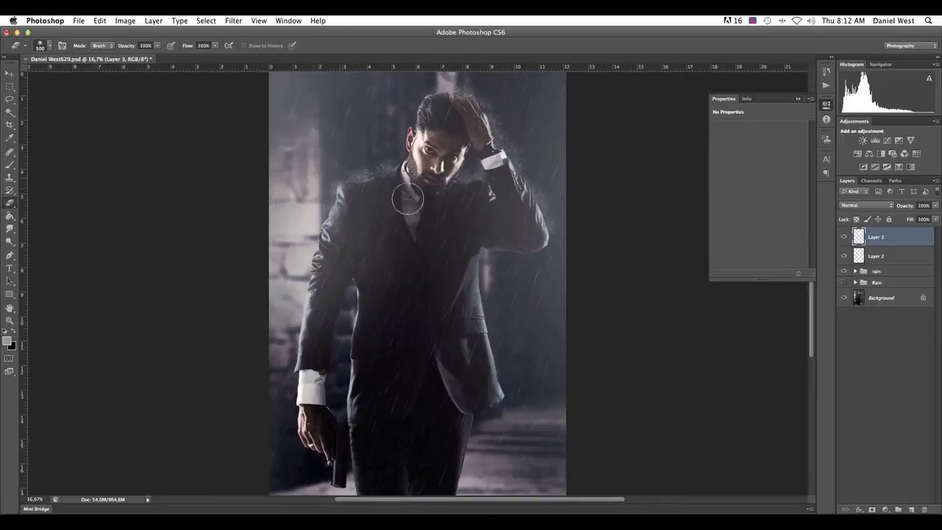
Lower Layer 3's opacity to 38% and collapse the floating Properties window
left_click(936, 205)
left_click_drag(933, 219, 909, 219)
key("super+minus")
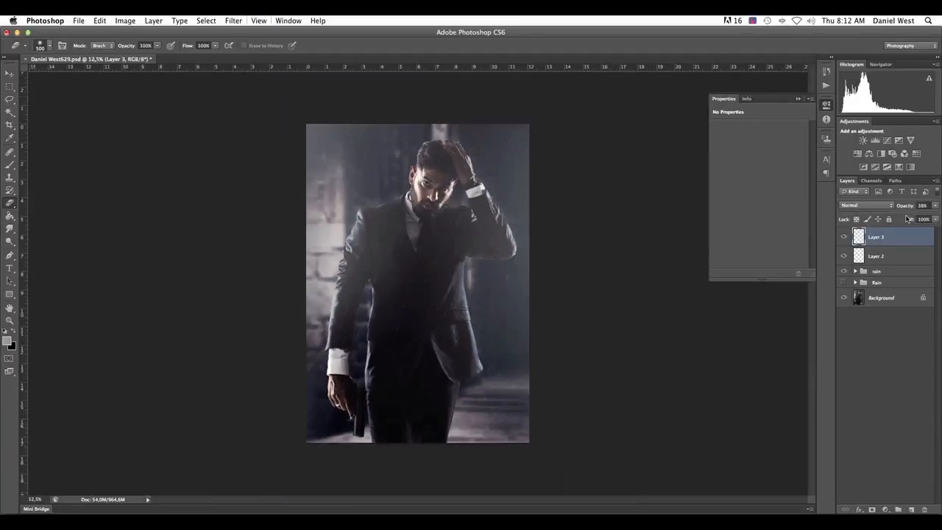
key("super+plus")
left_click(797, 99)
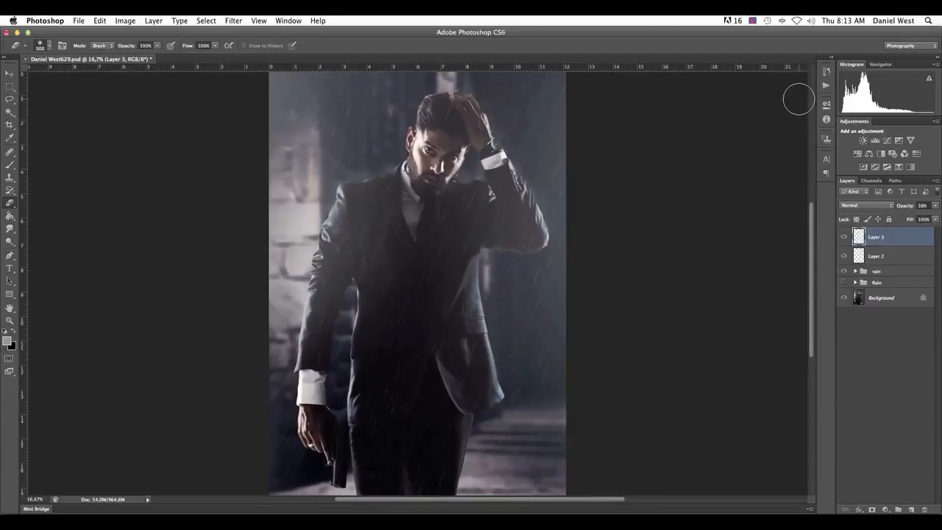